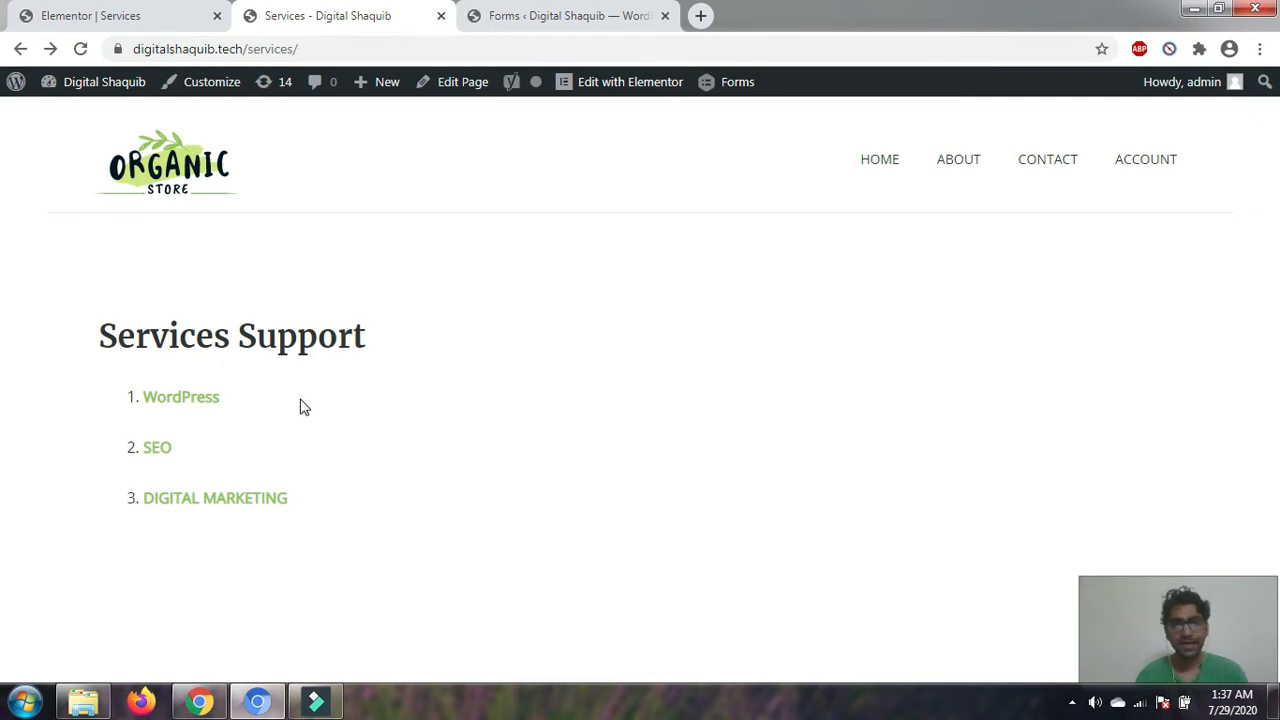
Open the Support Form from the service links on the Services page and view its fields
{"action": "left_click_drag", "start_coordinate": [88, 332], "coordinate": [315, 337]}
{"action": "left_click", "coordinate": [345, 337]}
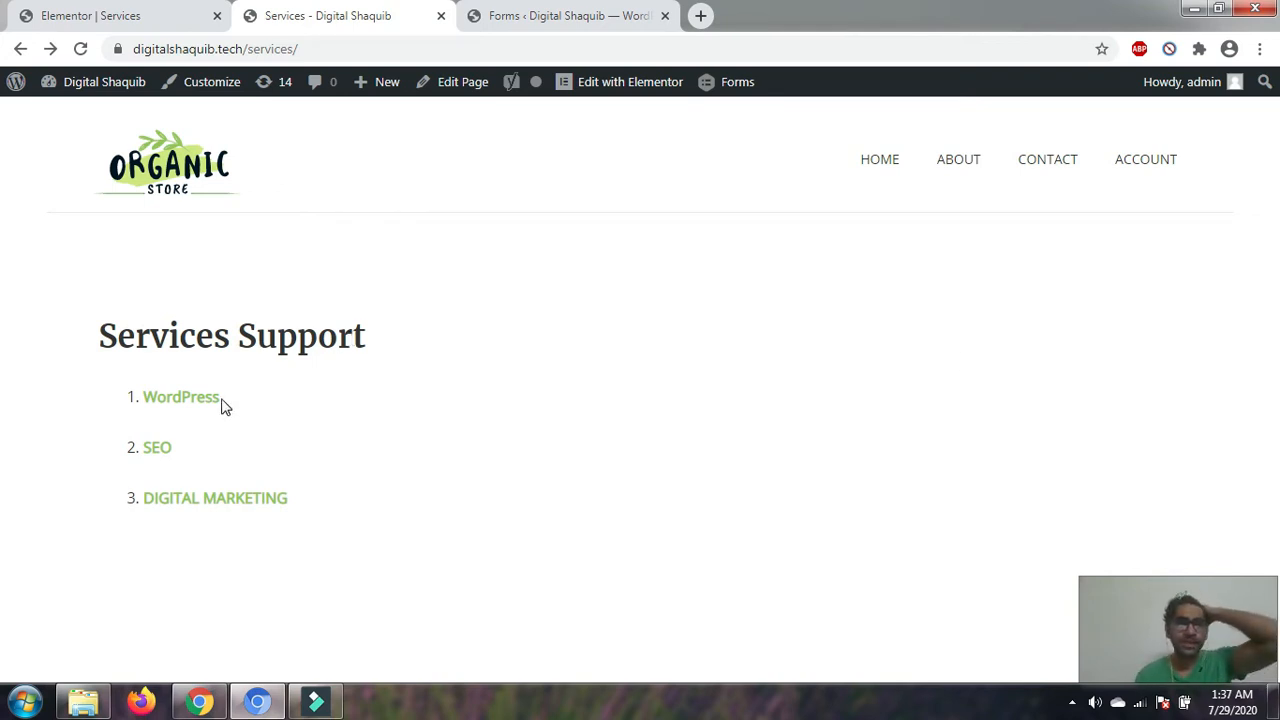
{"action": "left_click", "coordinate": [184, 400]}
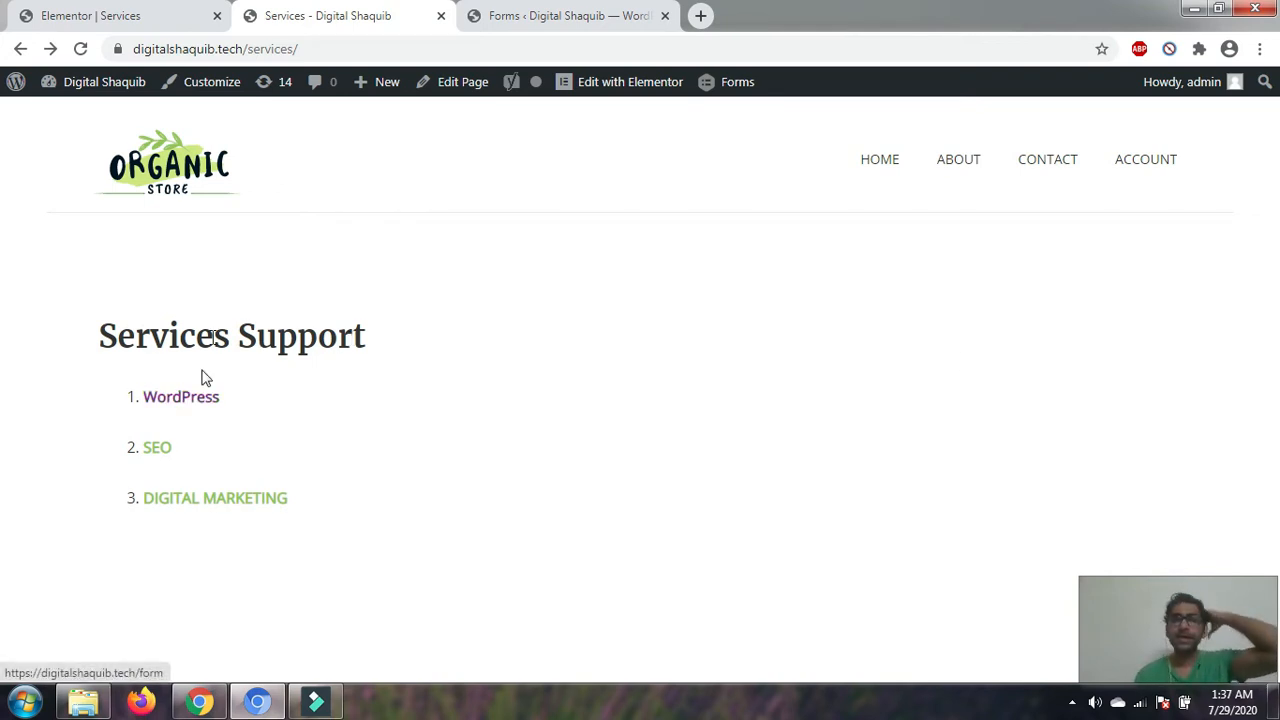
{"action": "left_click", "coordinate": [155, 452]}
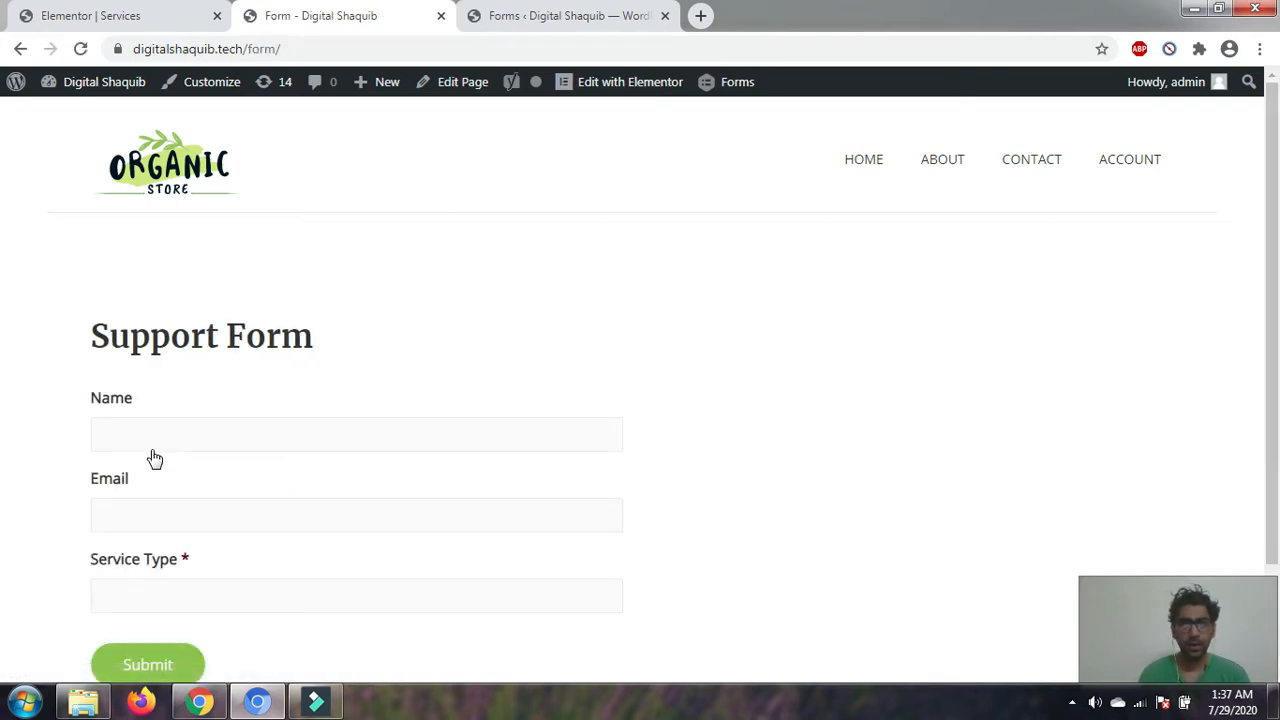
{"action": "scroll", "coordinate": [160, 422], "scroll_direction": "down", "scroll_amount": 2}
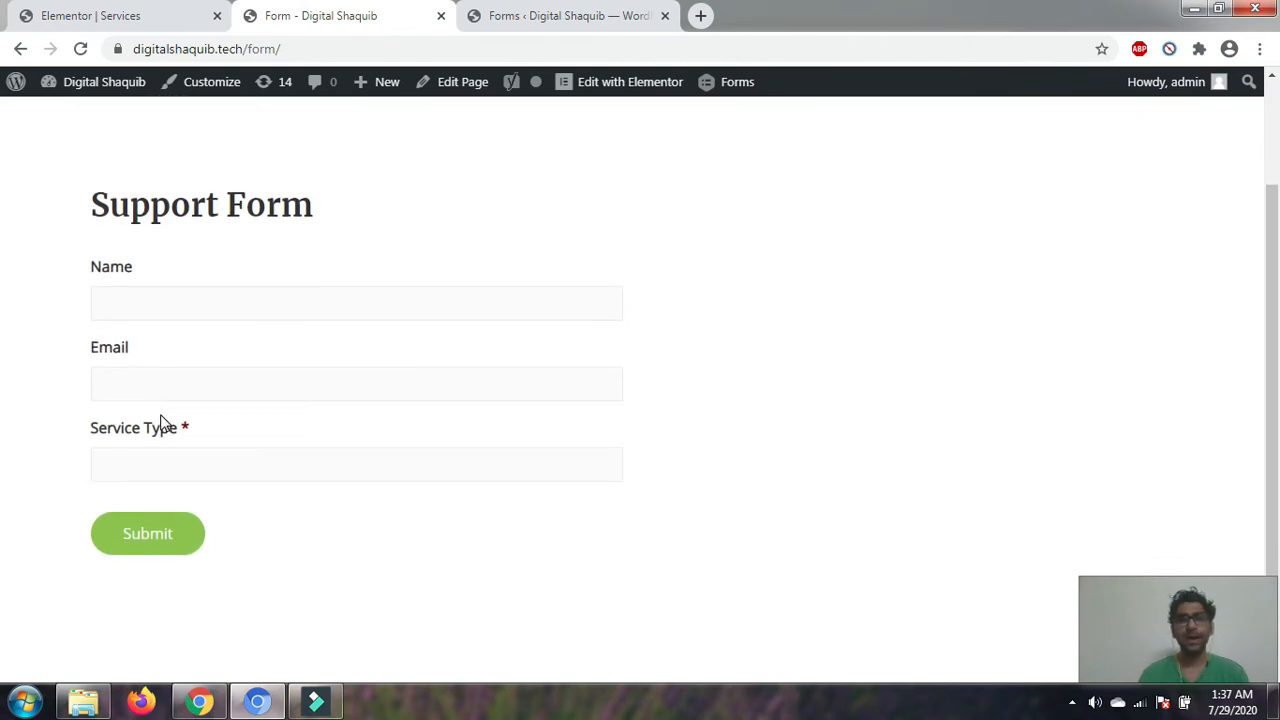
Try filling the Support Form with asd for Name and Email and SEO for Service Type, and clear the Service Type
{"action": "left_click", "coordinate": [163, 302]}
{"action": "type", "text": "asd"}
{"action": "left_click", "coordinate": [137, 380]}
{"action": "type", "text": "asd"}
{"action": "left_click", "coordinate": [35, 372]}
{"action": "left_click", "coordinate": [146, 456]}
{"action": "type", "text": "SEO"}
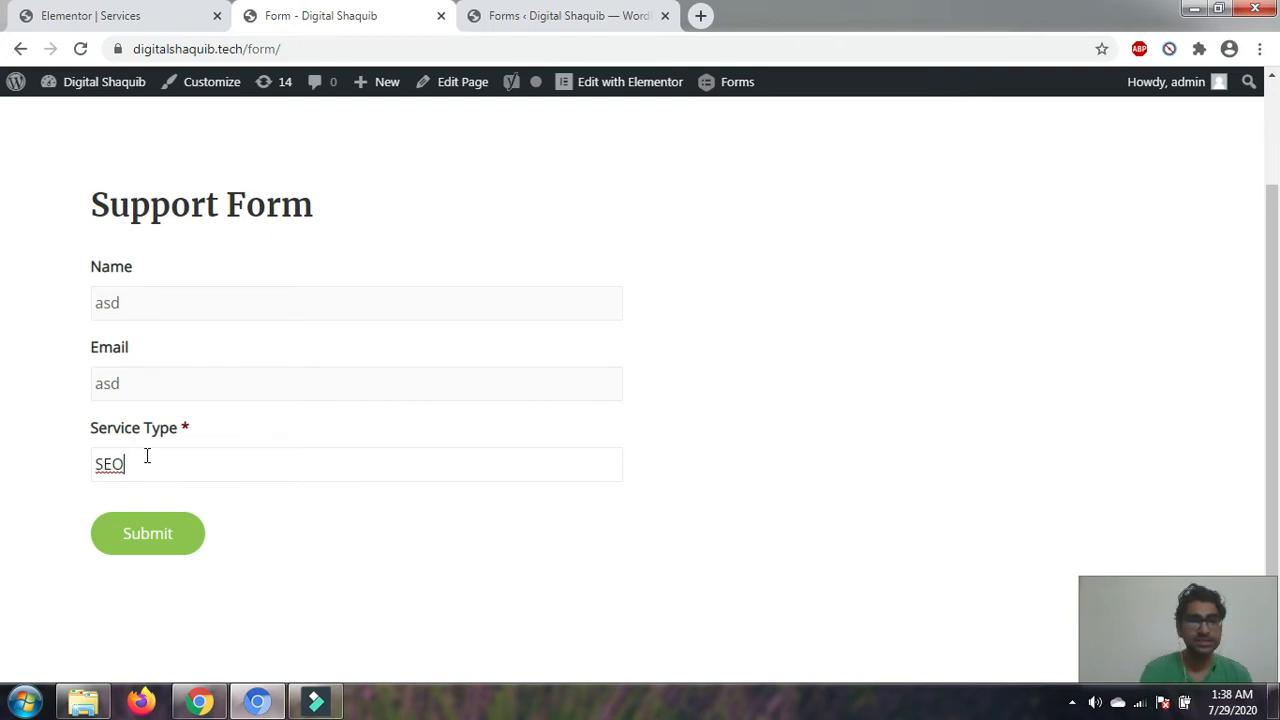
{"action": "left_click_drag", "start_coordinate": [134, 463], "coordinate": [66, 463]}
{"action": "key", "text": "BackSpace"}
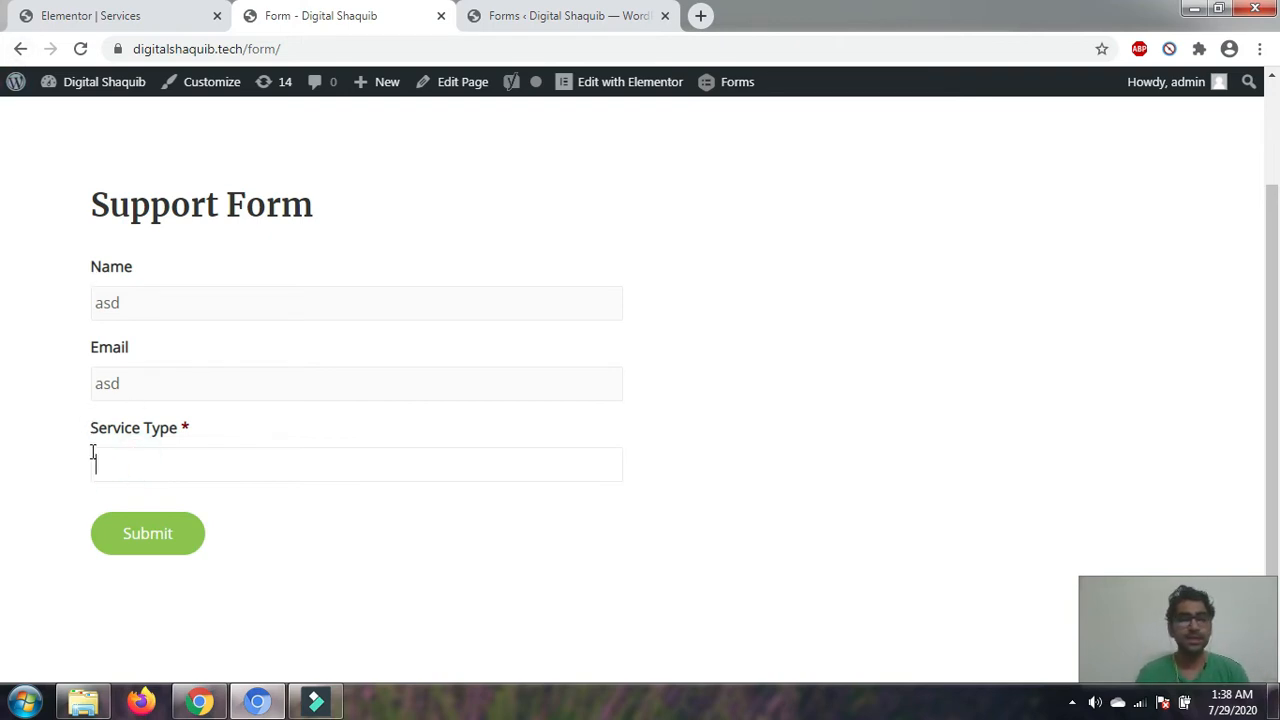
Return to the Services page and check the Service Type field on the forms opened by the SEO and DIGITAL MARKETING links
{"action": "left_click", "coordinate": [22, 49]}
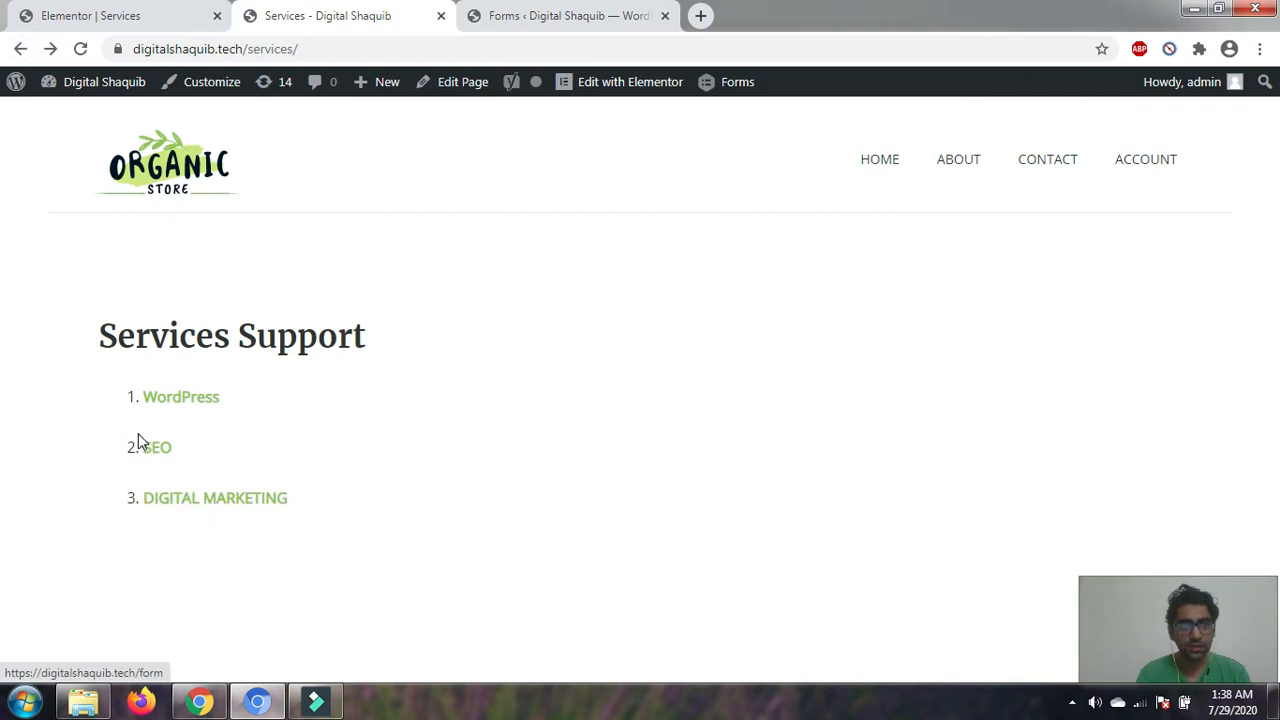
{"action": "left_click", "coordinate": [164, 458]}
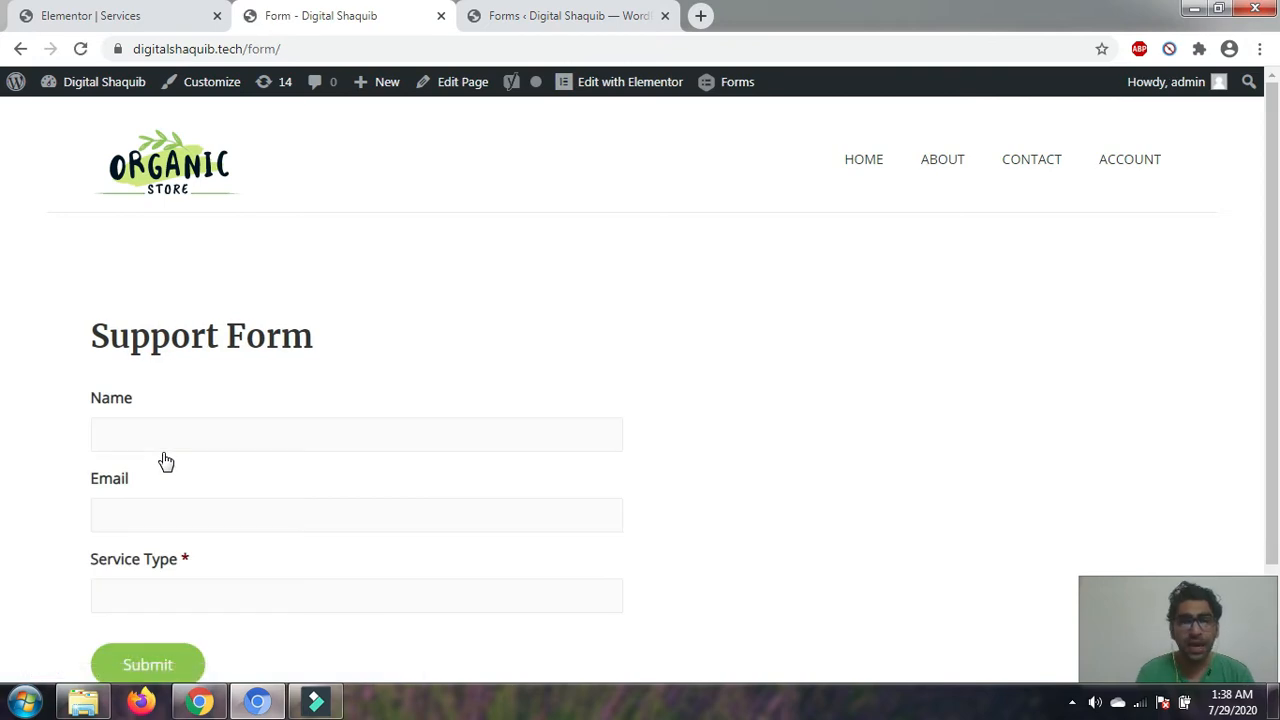
{"action": "left_click", "coordinate": [160, 594]}
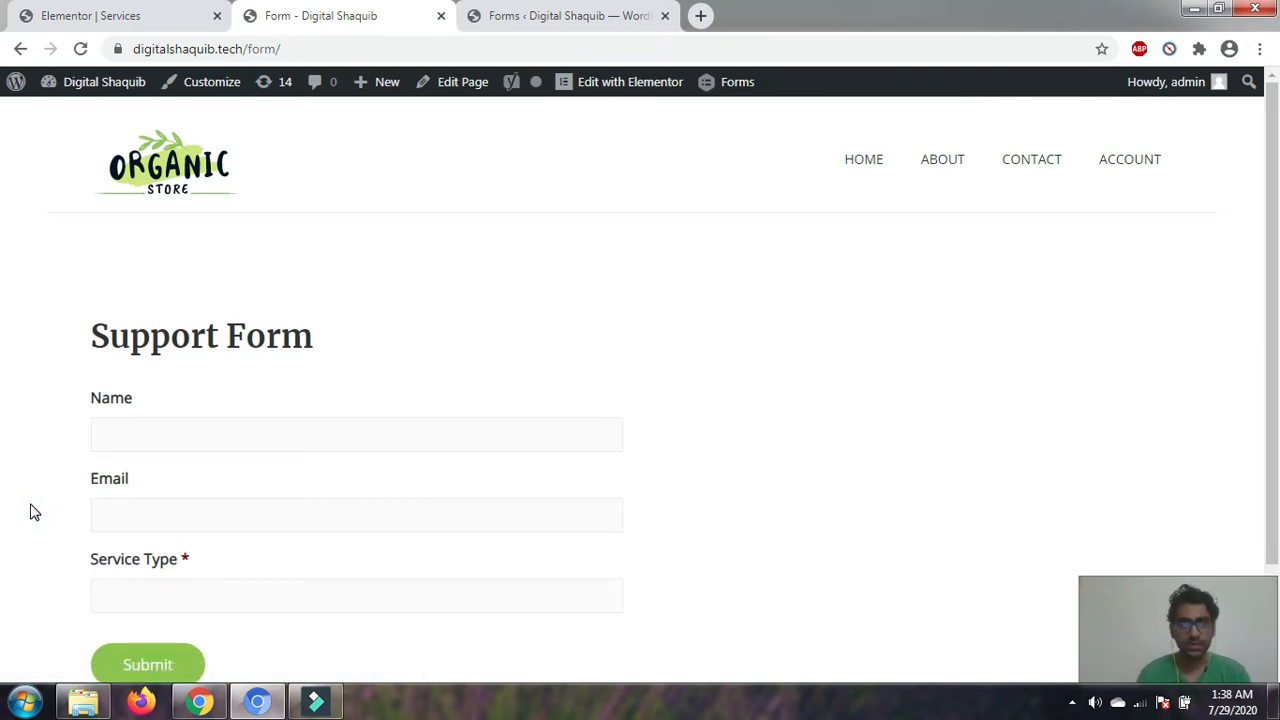
{"action": "left_click", "coordinate": [19, 49]}
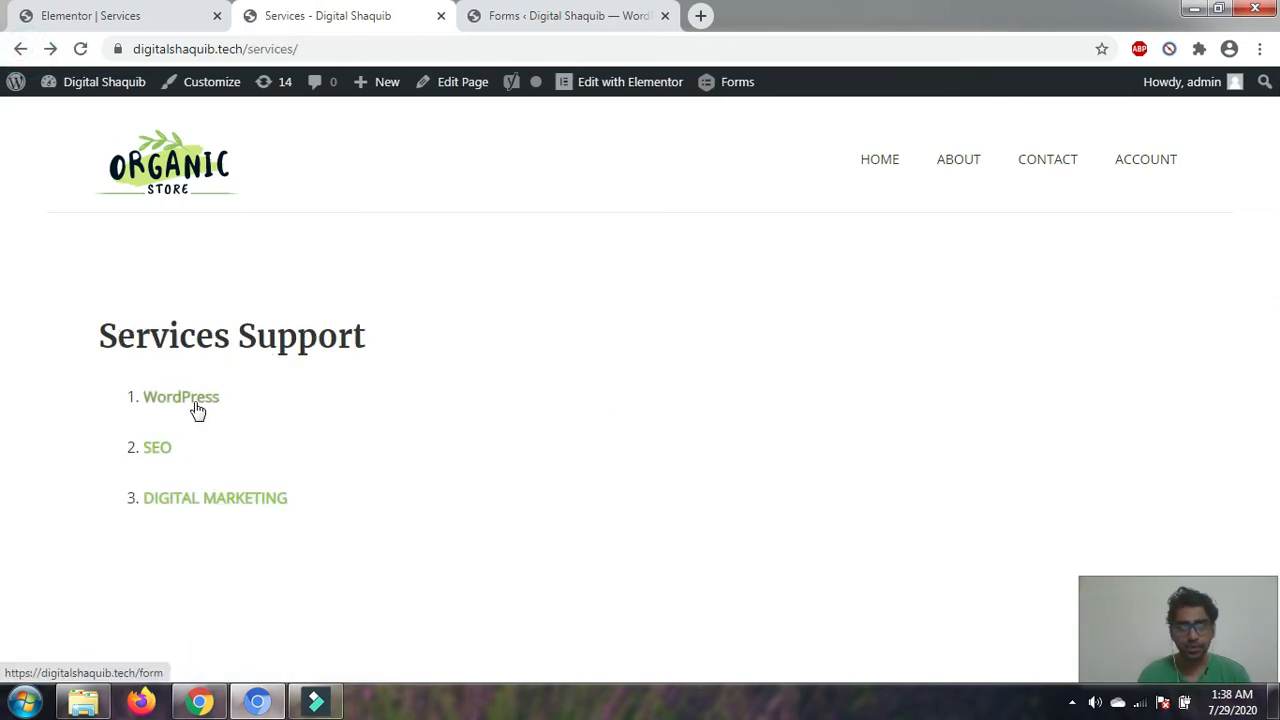
{"action": "left_click", "coordinate": [189, 505]}
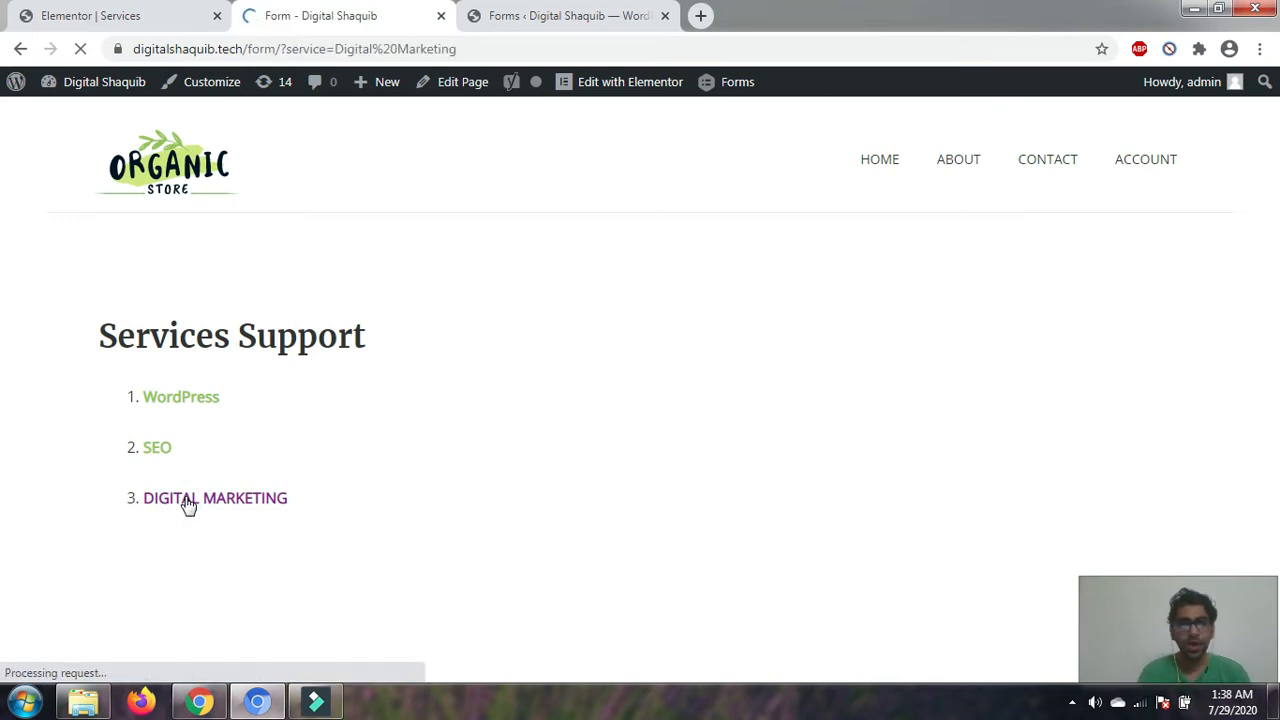
{"action": "scroll", "coordinate": [189, 505], "scroll_direction": "down", "scroll_amount": 1}
{"action": "left_click", "coordinate": [155, 466]}
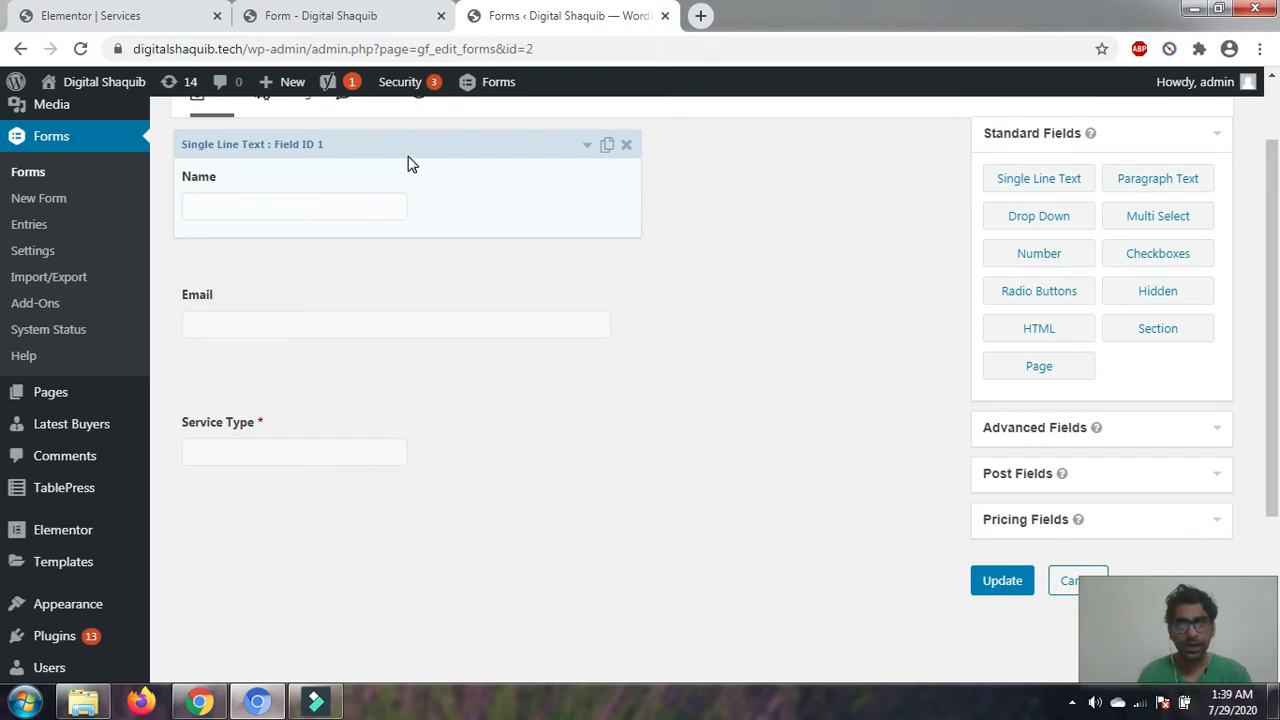
Open the advanced settings of the Service Type field in the Support form editor
{"action": "scroll", "coordinate": [383, 380], "scroll_direction": "up", "scroll_amount": 1}
{"action": "left_click", "coordinate": [383, 380]}
{"action": "scroll", "coordinate": [385, 380], "scroll_direction": "down", "scroll_amount": 2}
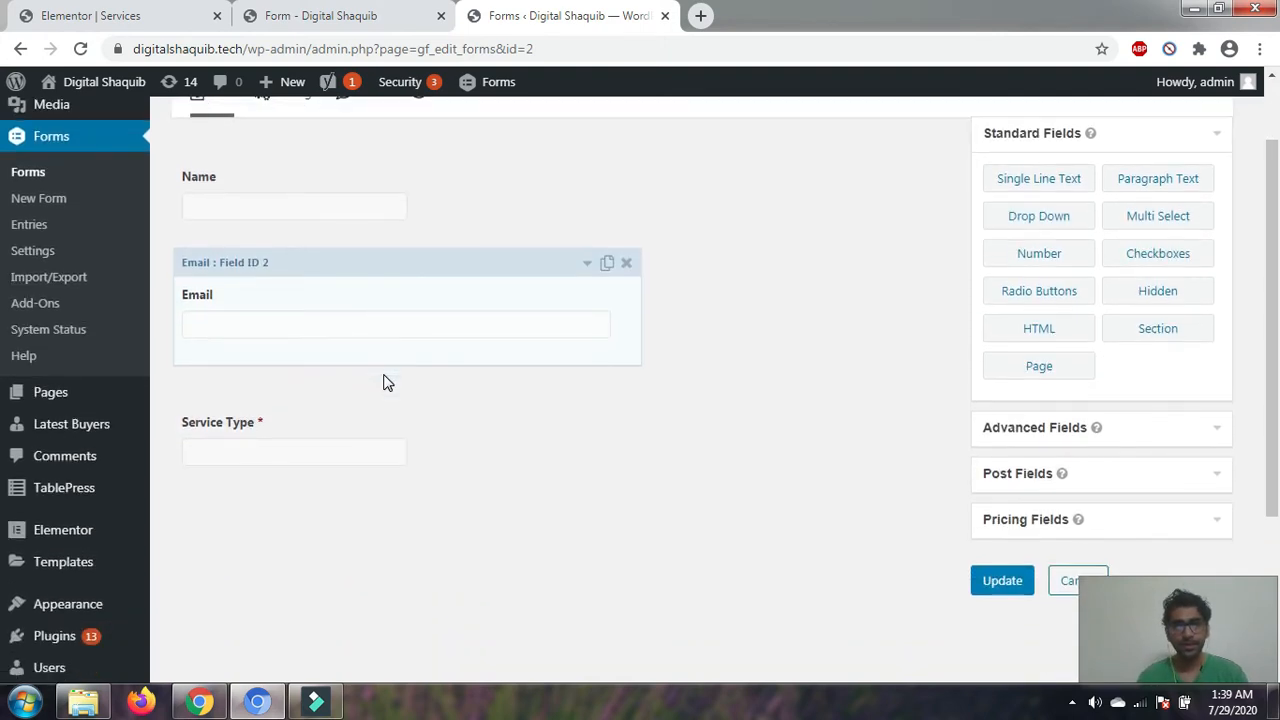
{"action": "left_click", "coordinate": [343, 376]}
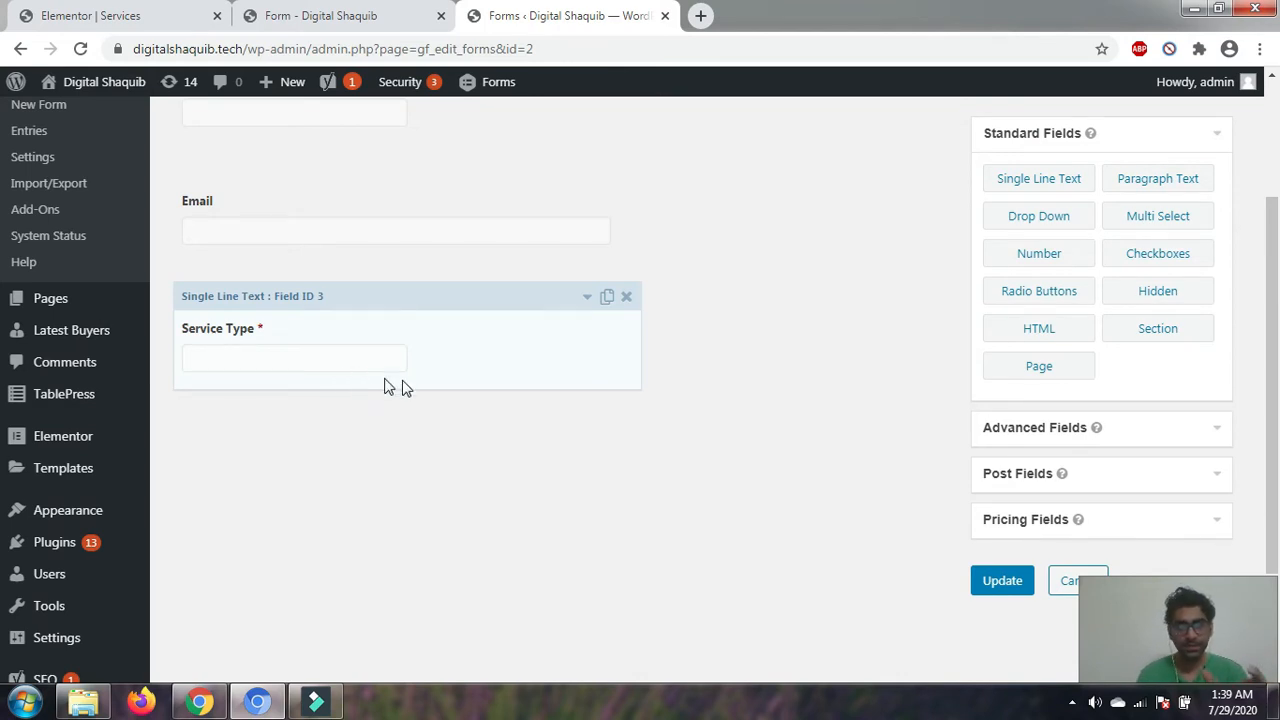
{"action": "left_click", "coordinate": [524, 376]}
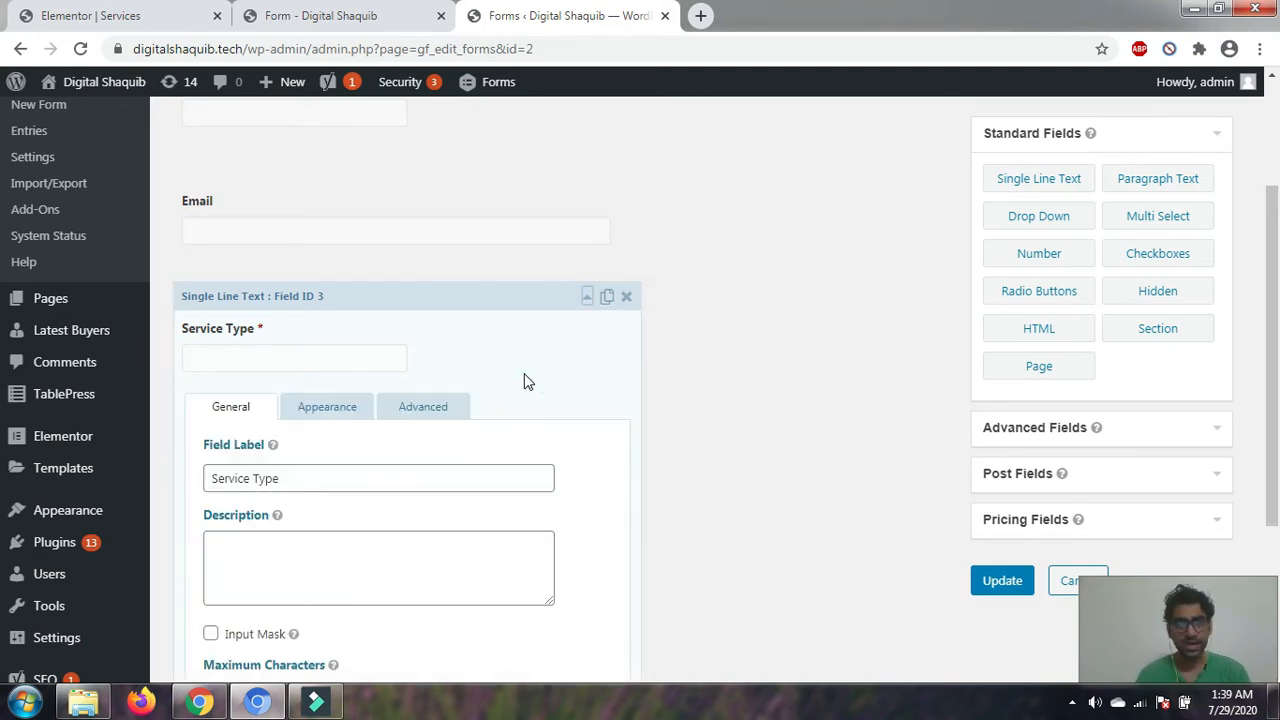
{"action": "scroll", "coordinate": [528, 381], "scroll_direction": "down", "scroll_amount": 3}
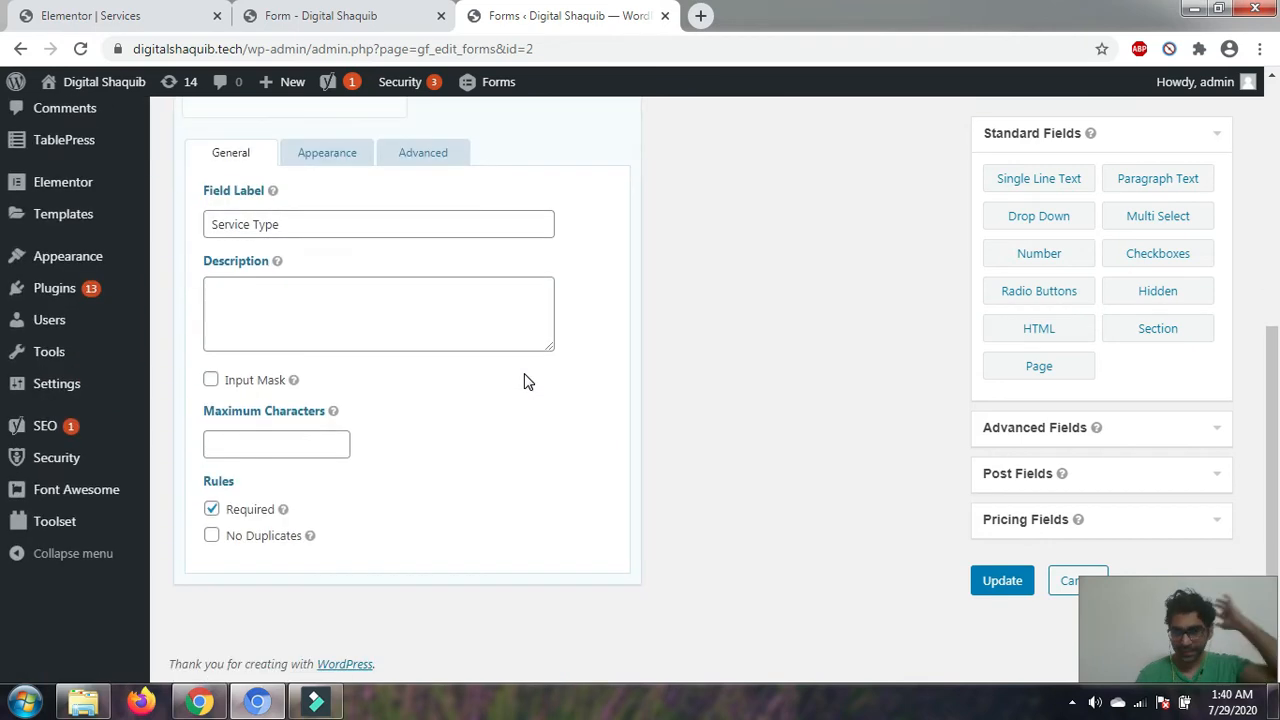
{"action": "left_click", "coordinate": [423, 152]}
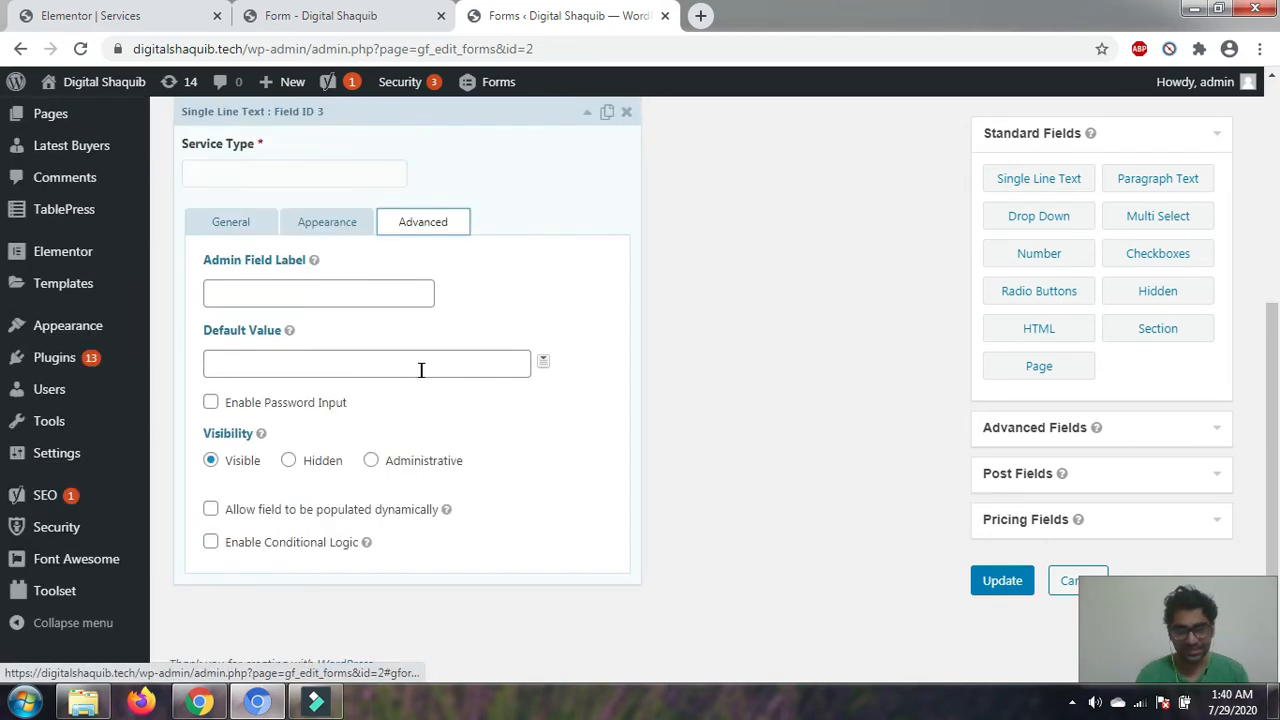
Allow the Service Type field to be populated dynamically with the parameter name service, and update the form
{"action": "left_click", "coordinate": [211, 510]}
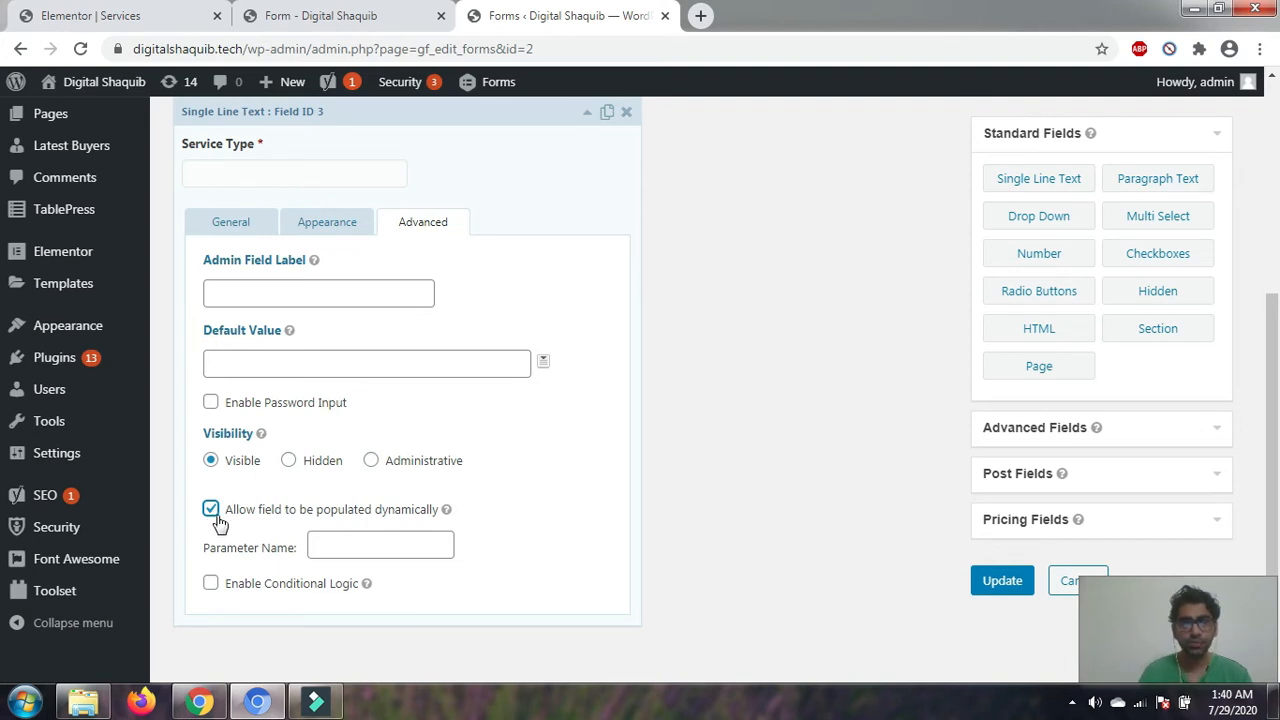
{"action": "left_click", "coordinate": [317, 542]}
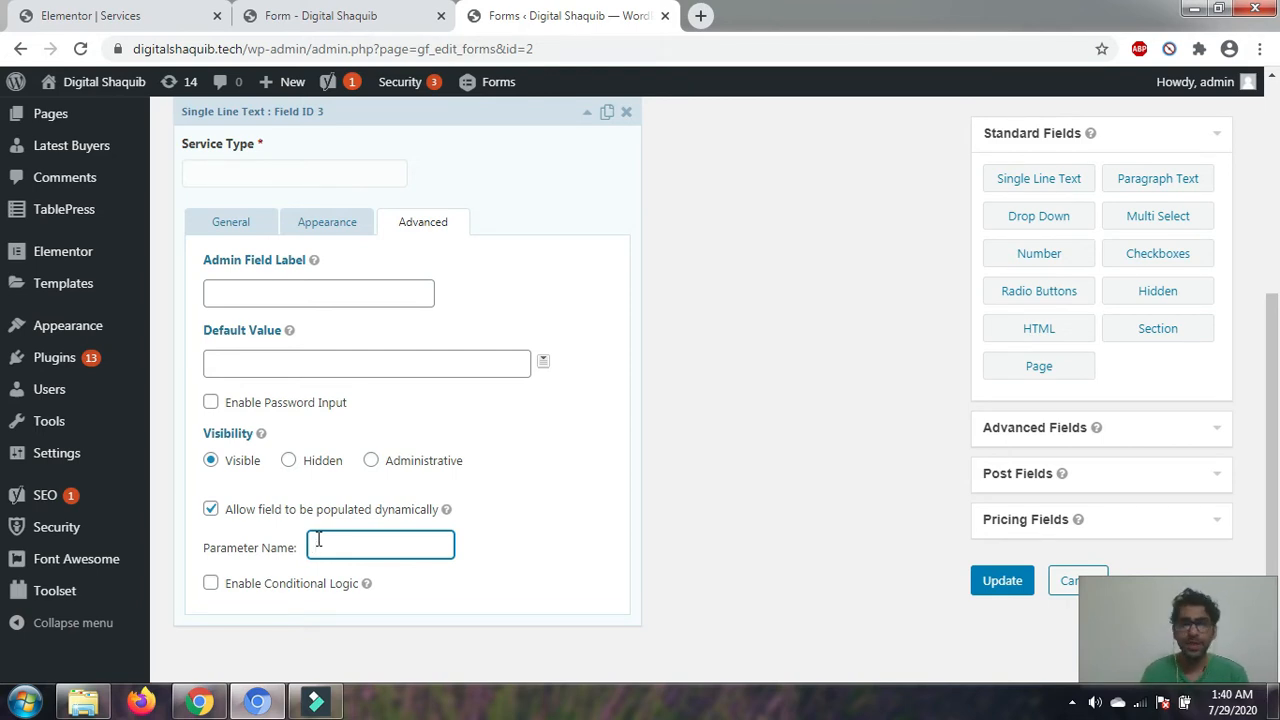
{"action": "type", "text": "service"}
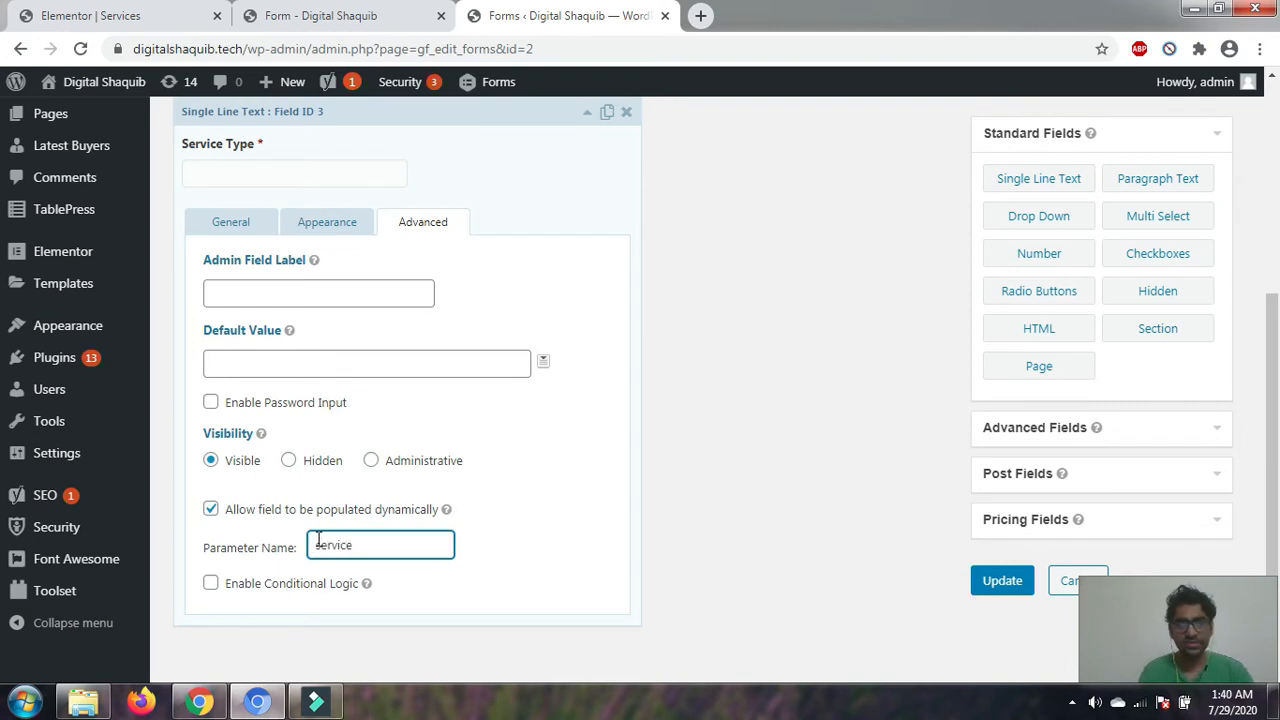
{"action": "left_click_drag", "start_coordinate": [362, 545], "coordinate": [310, 548]}
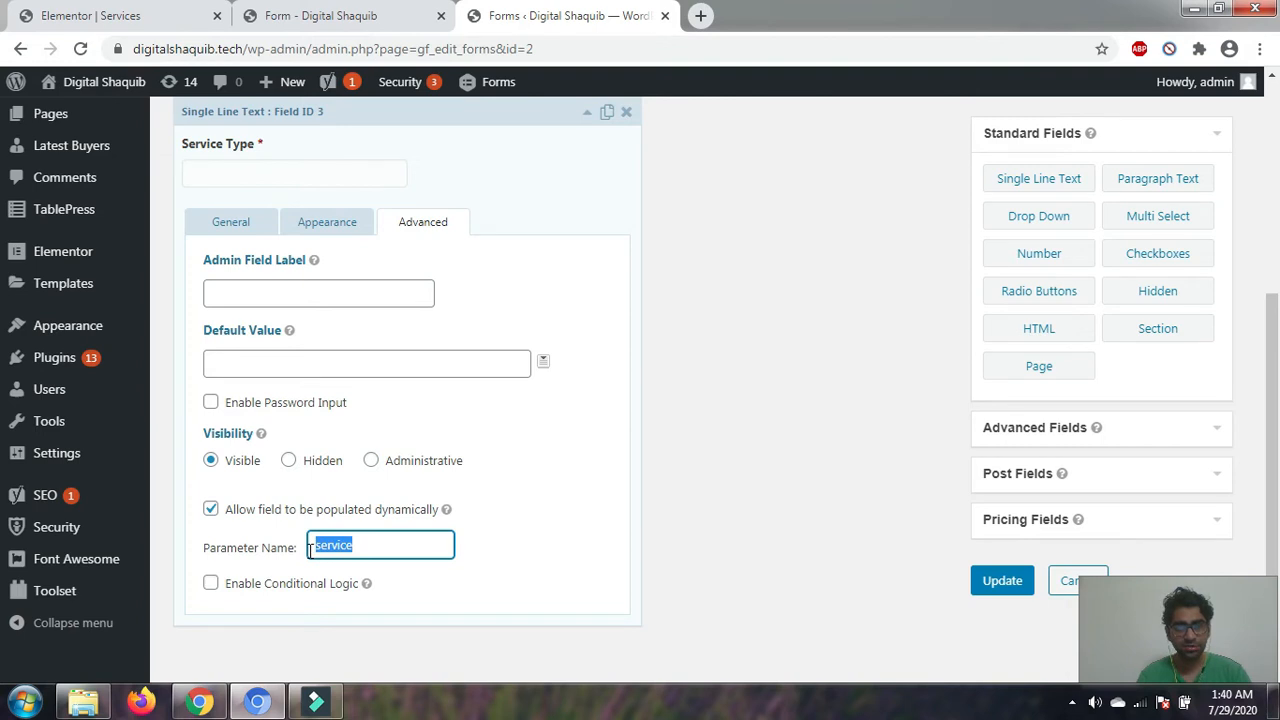
{"action": "left_click", "coordinate": [733, 498]}
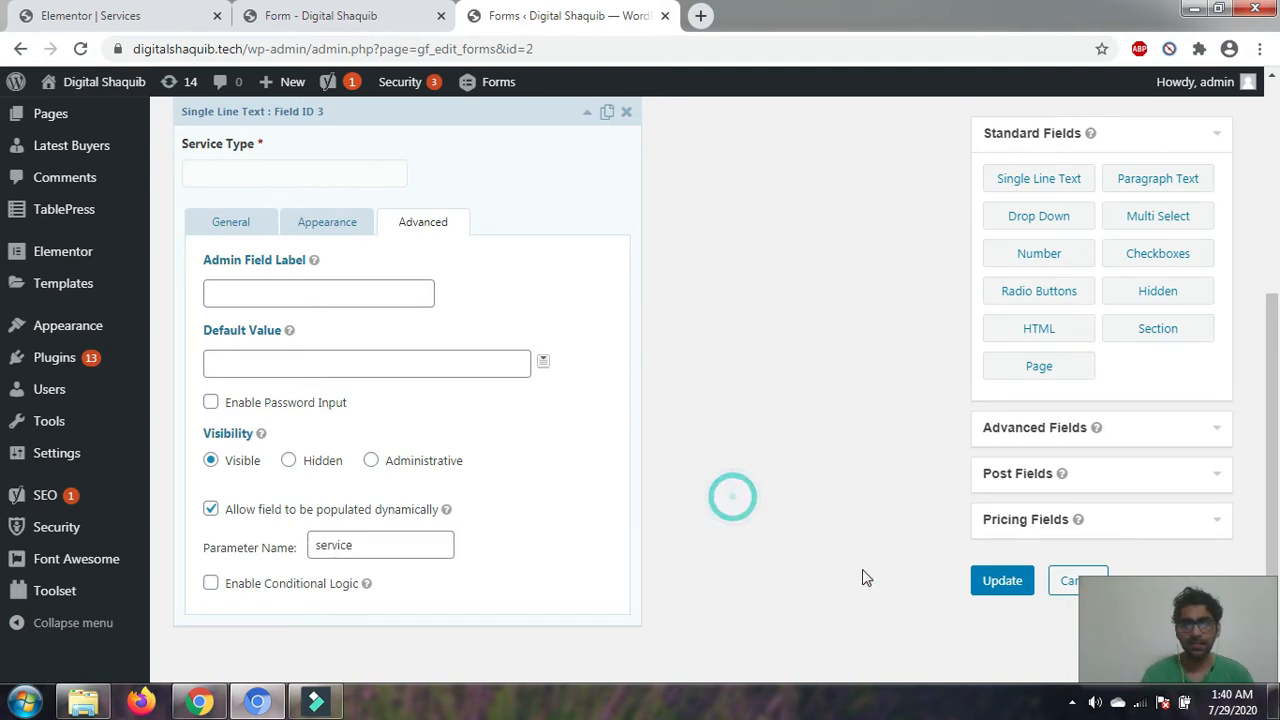
{"action": "left_click", "coordinate": [993, 581]}
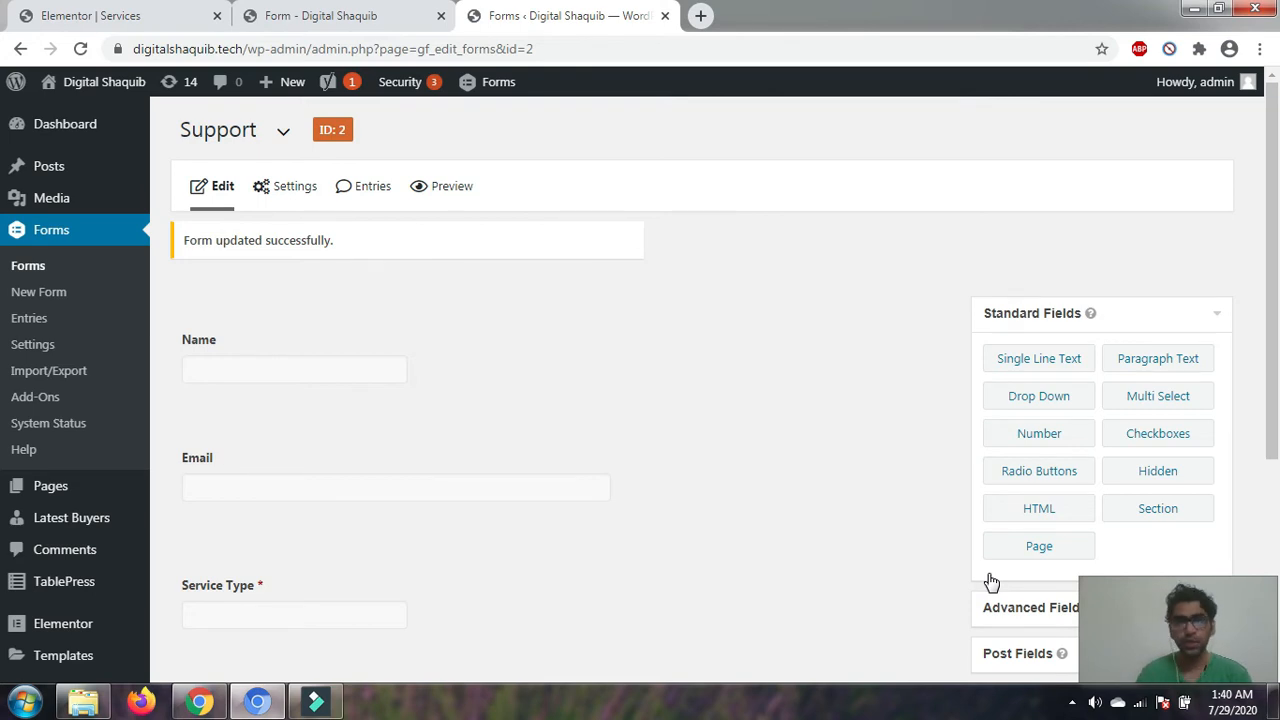
Go back from the live form to the Services page and test the SEO link
{"action": "left_click", "coordinate": [280, 12]}
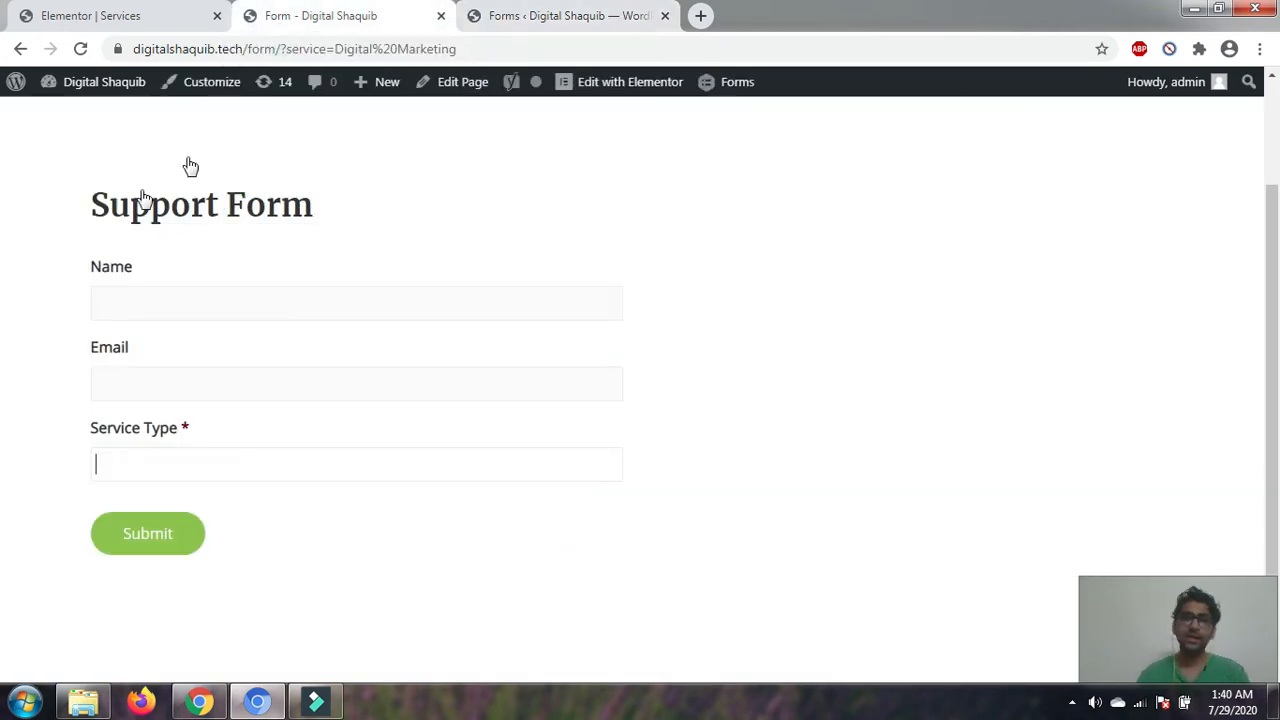
{"action": "left_click", "coordinate": [18, 50]}
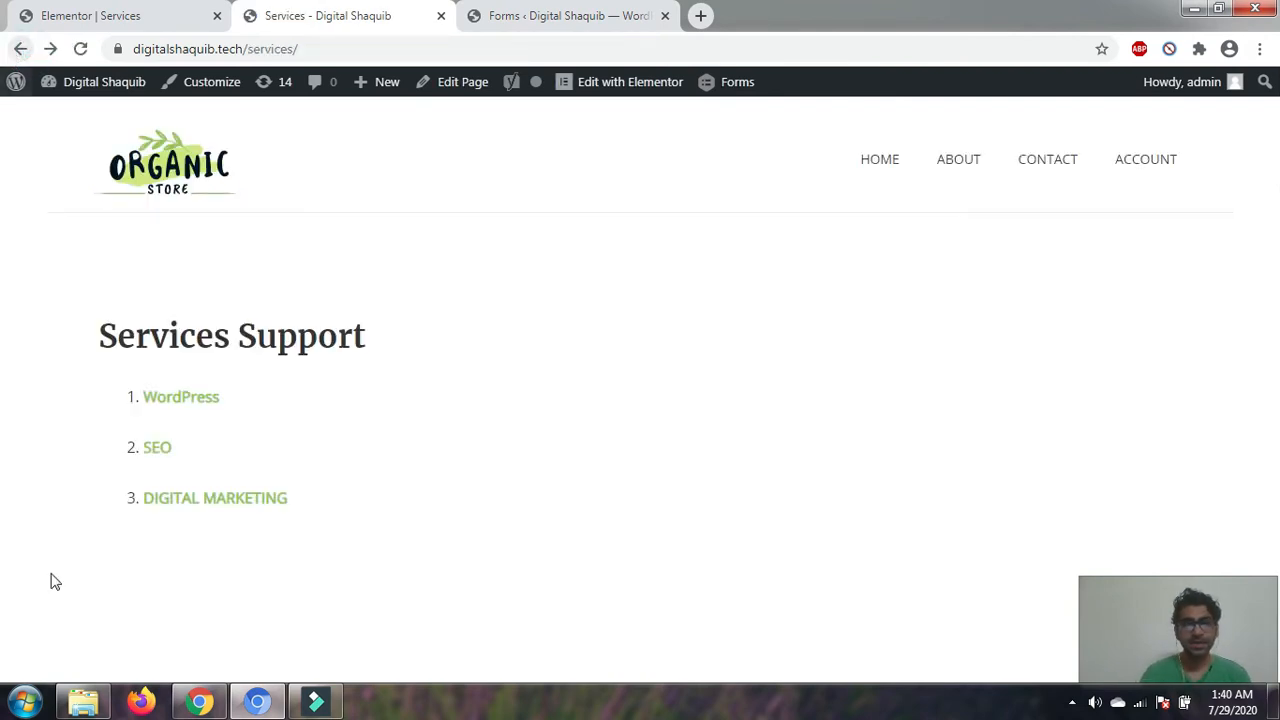
{"action": "left_click", "coordinate": [151, 457]}
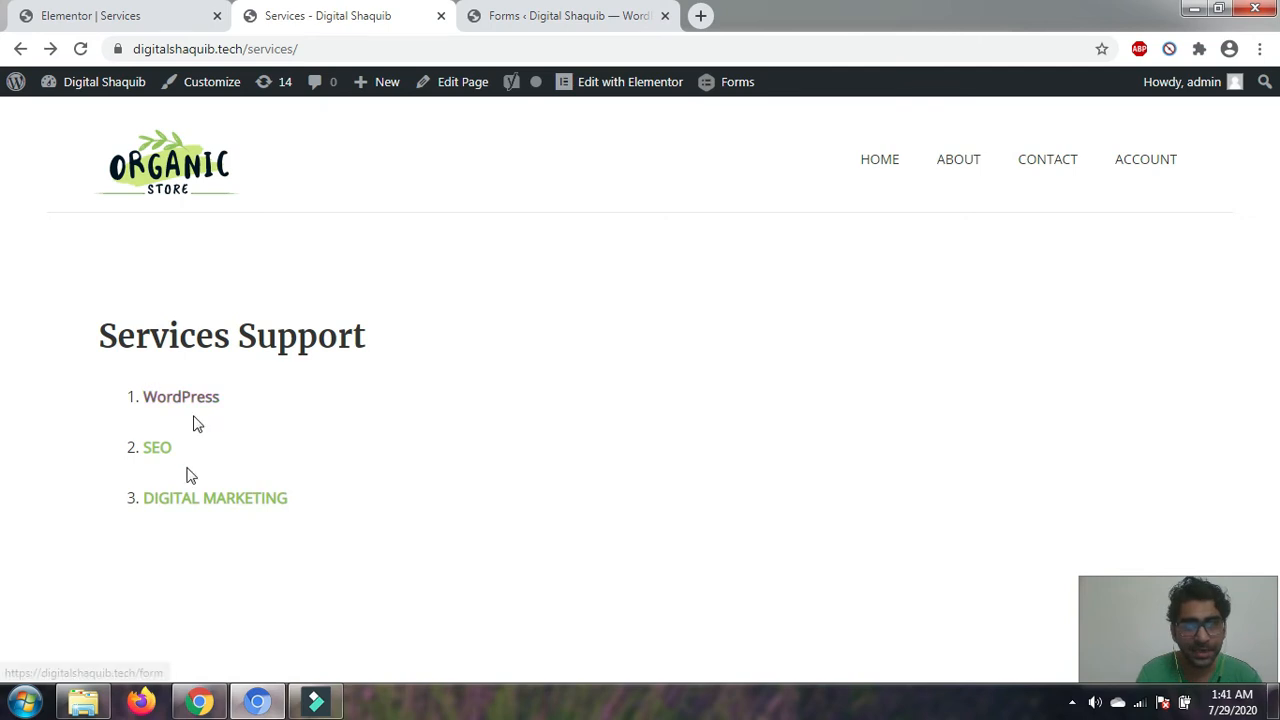
Inspect the link addresses of the listed services in the Elementor text editor and compare them with the live Services page
{"action": "left_click", "coordinate": [166, 12]}
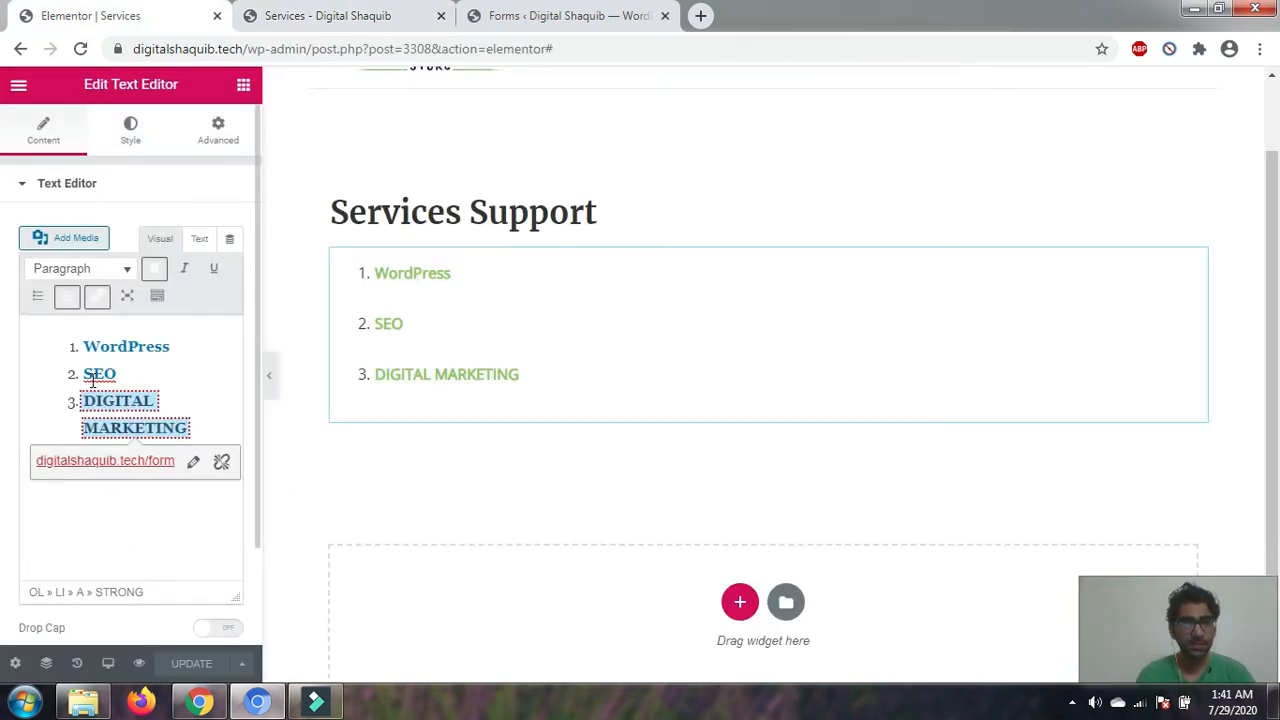
{"action": "left_click", "coordinate": [30, 353]}
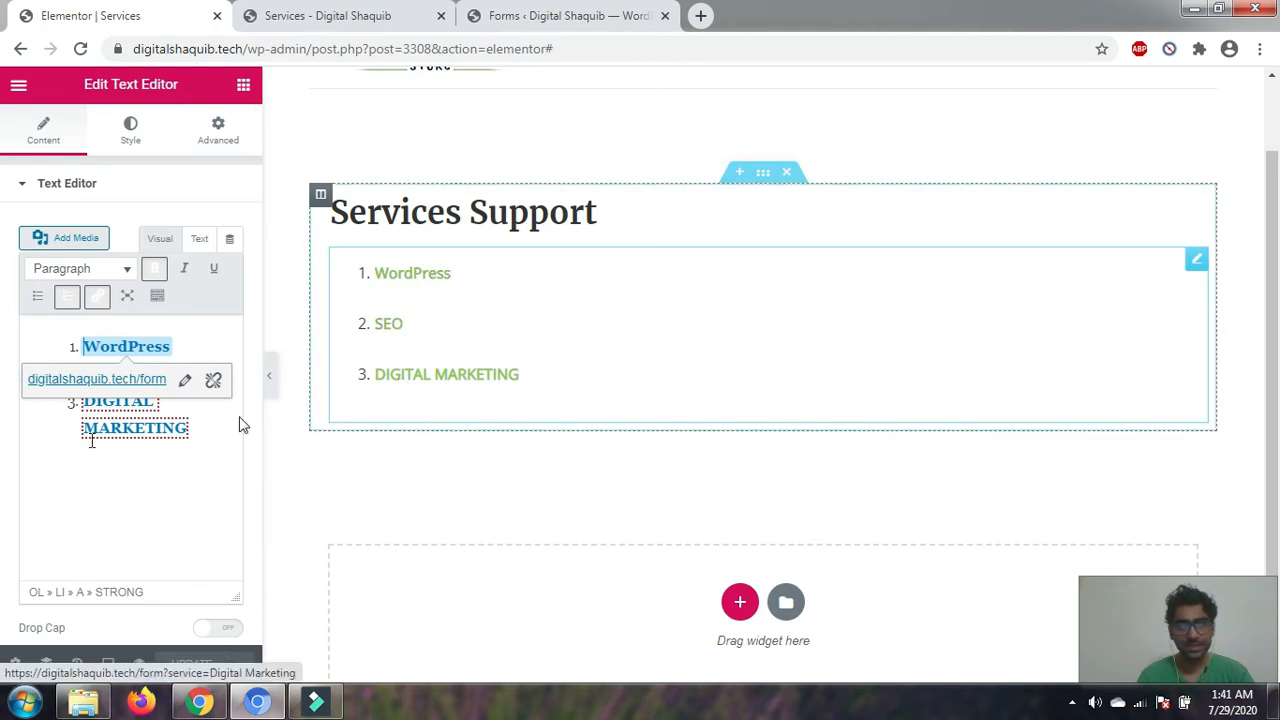
{"action": "left_click", "coordinate": [35, 459]}
{"action": "left_click", "coordinate": [129, 346]}
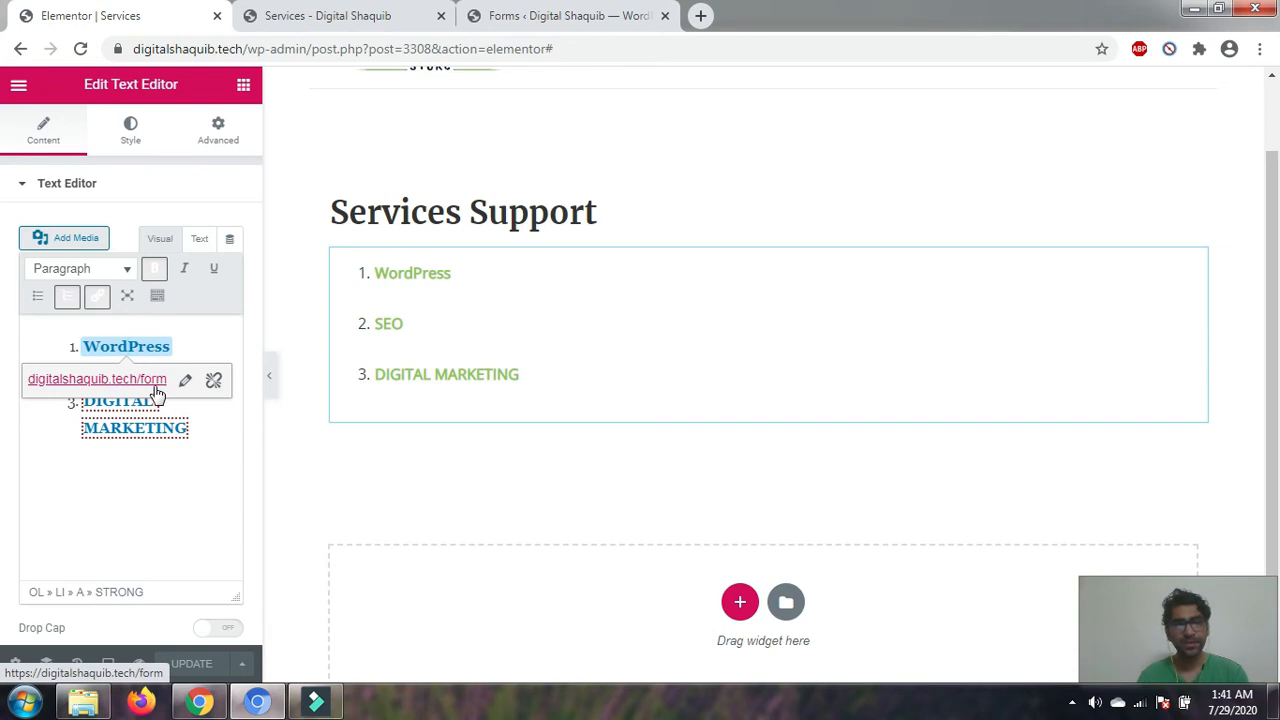
{"action": "left_click", "coordinate": [348, 18]}
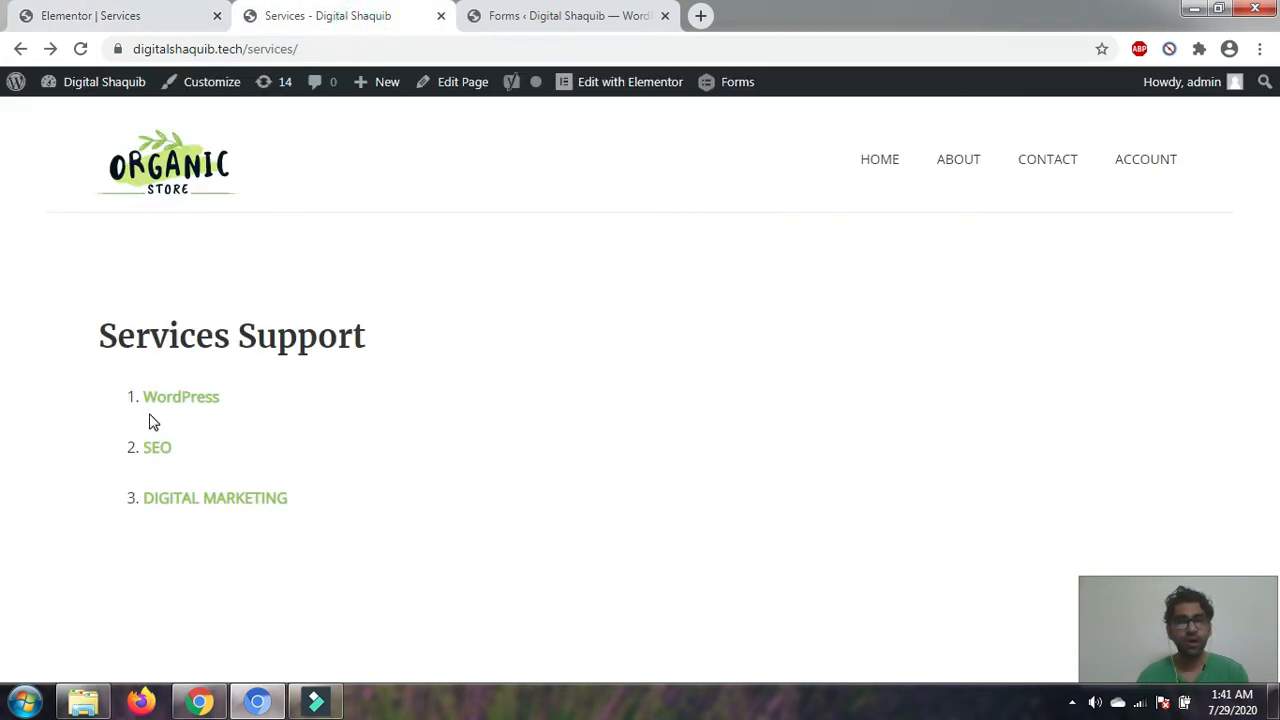
{"action": "left_click", "coordinate": [176, 16]}
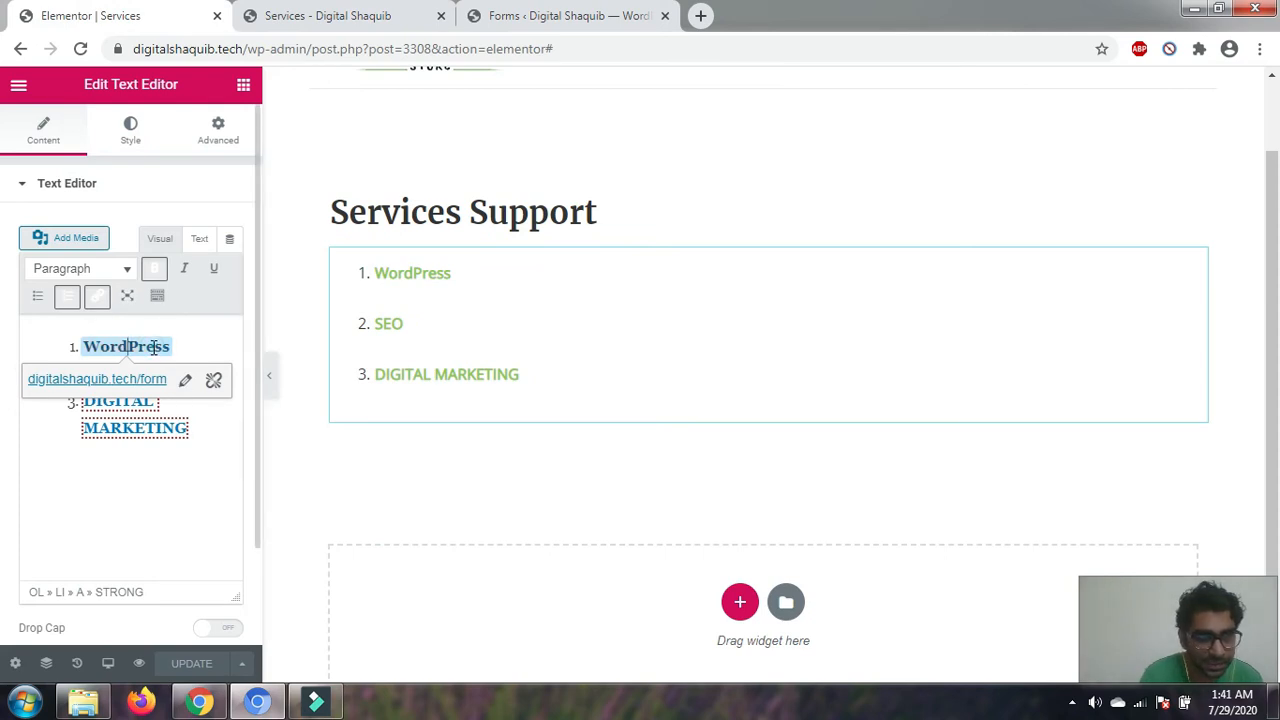
{"action": "left_click_drag", "start_coordinate": [172, 346], "coordinate": [84, 346]}
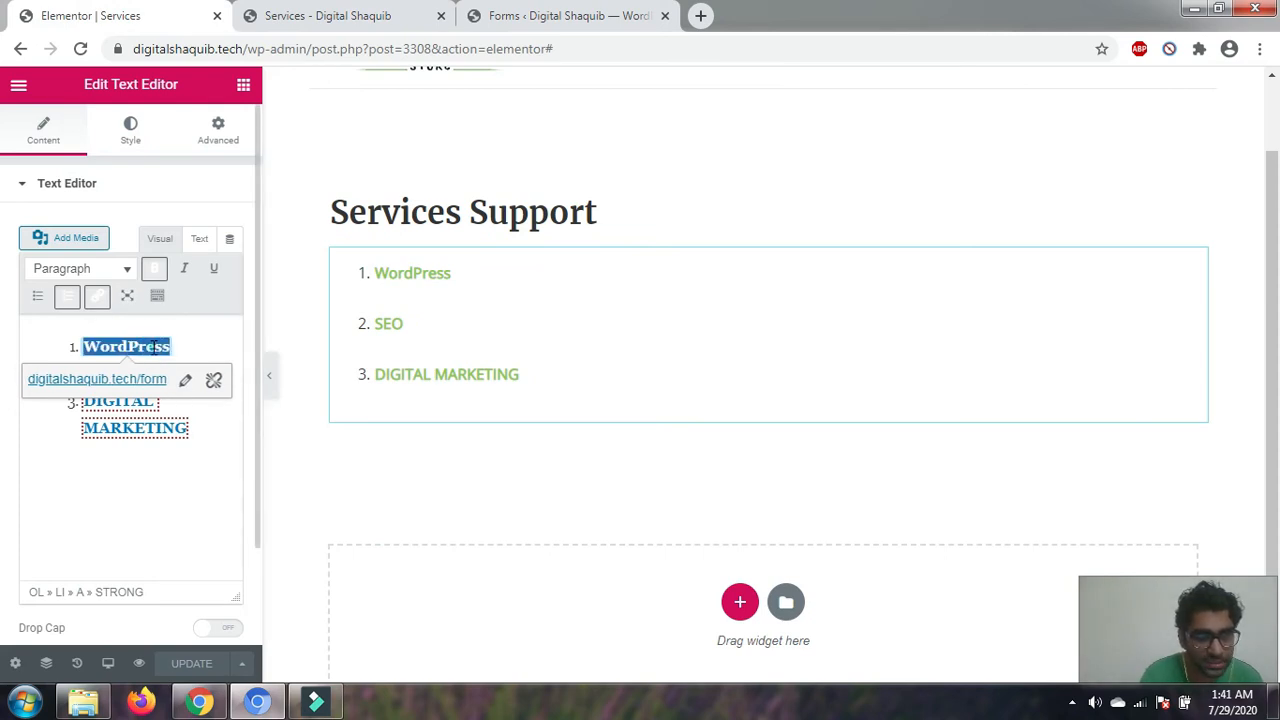
{"action": "left_click", "coordinate": [185, 379]}
{"action": "left_click", "coordinate": [300, 377]}
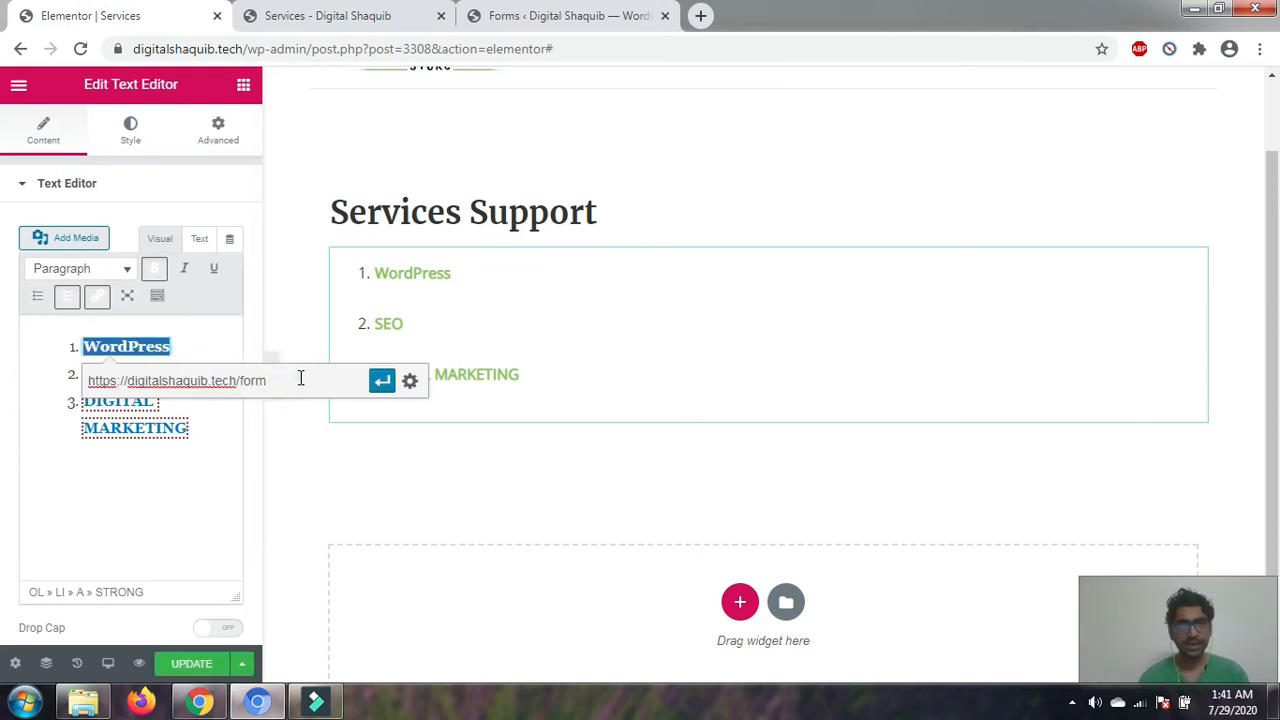
{"action": "type", "text": "/"}
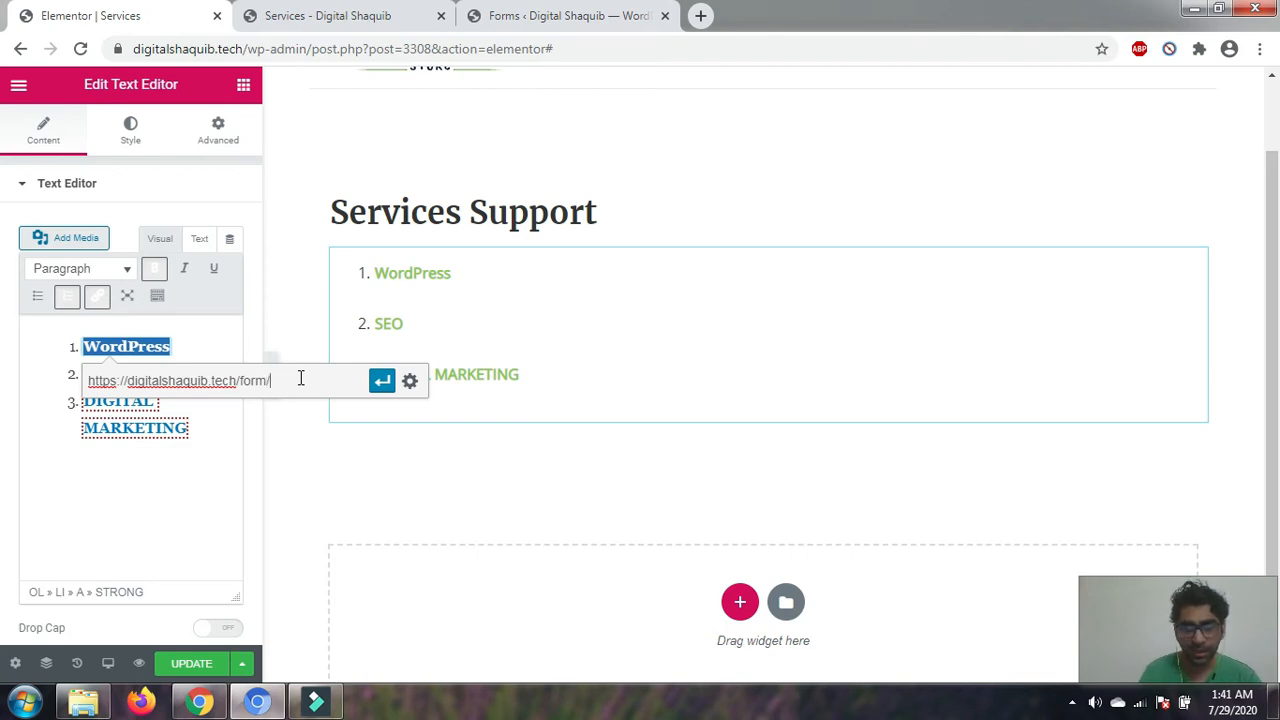
{"action": "key", "text": "BackSpace"}
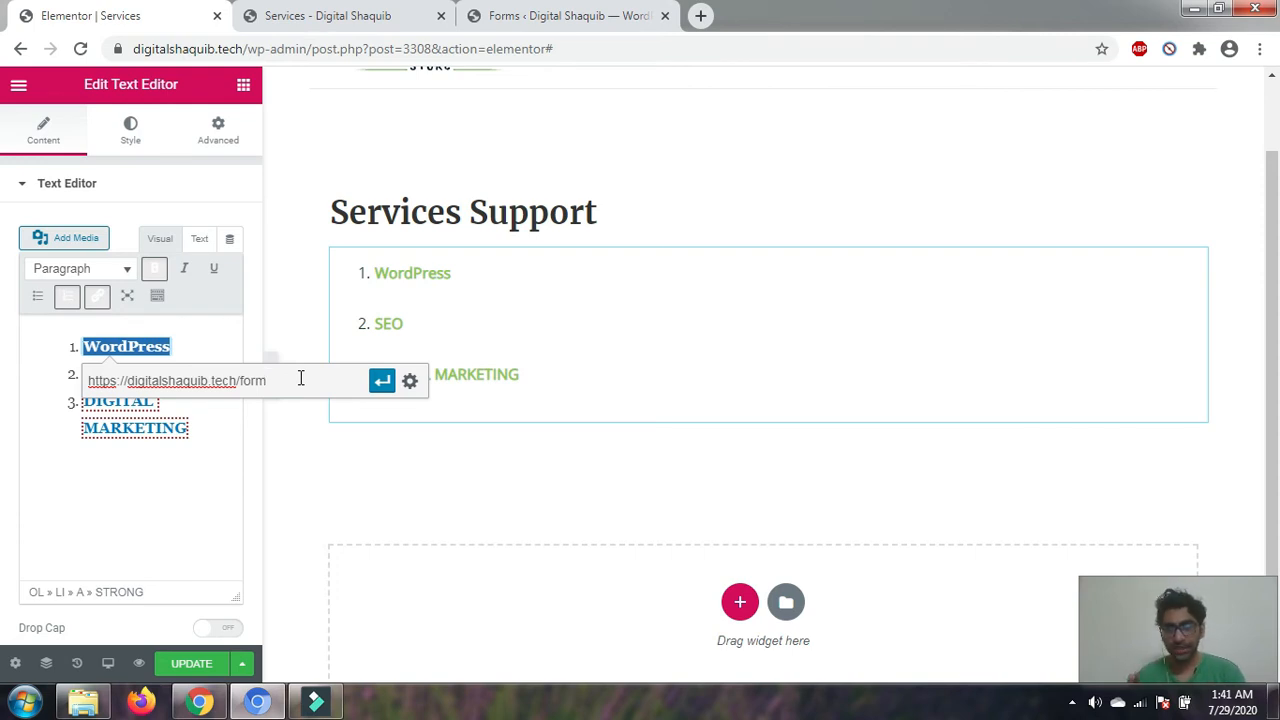
{"action": "type", "text": "?"}
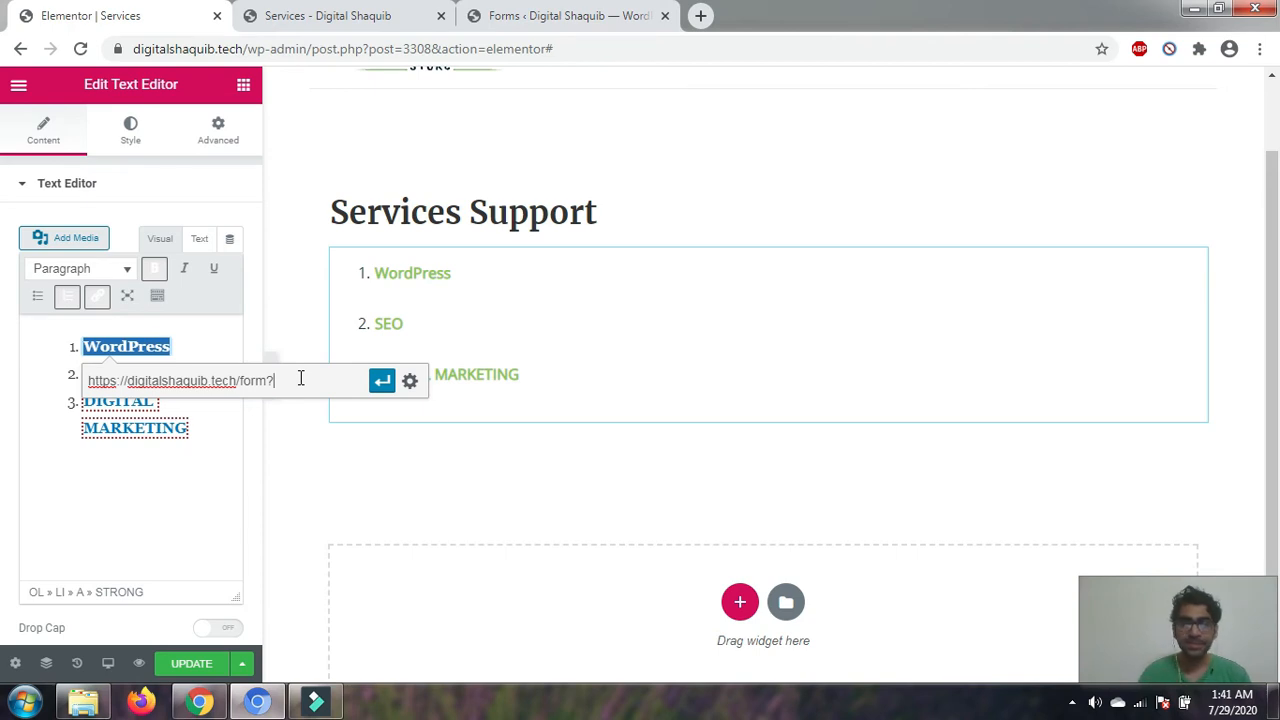
{"action": "type", "text": "s"}
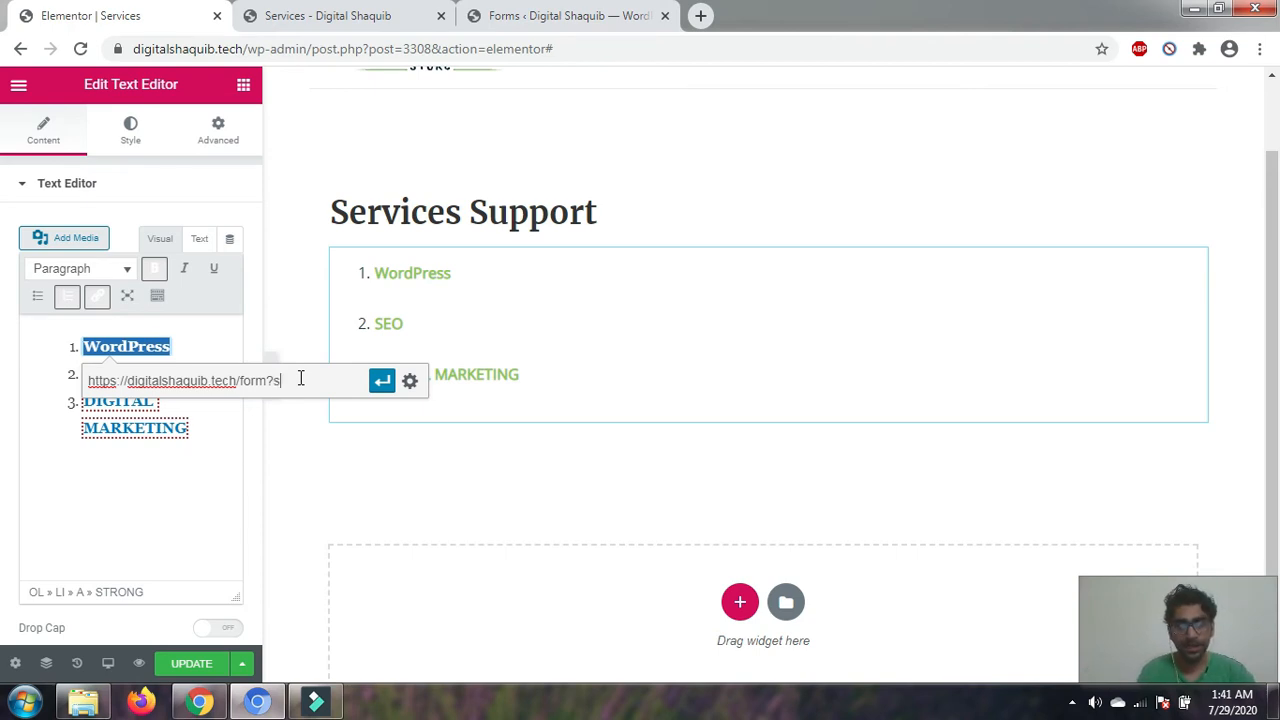
{"action": "key", "text": "BackSpace"}
{"action": "type", "text": "service"}
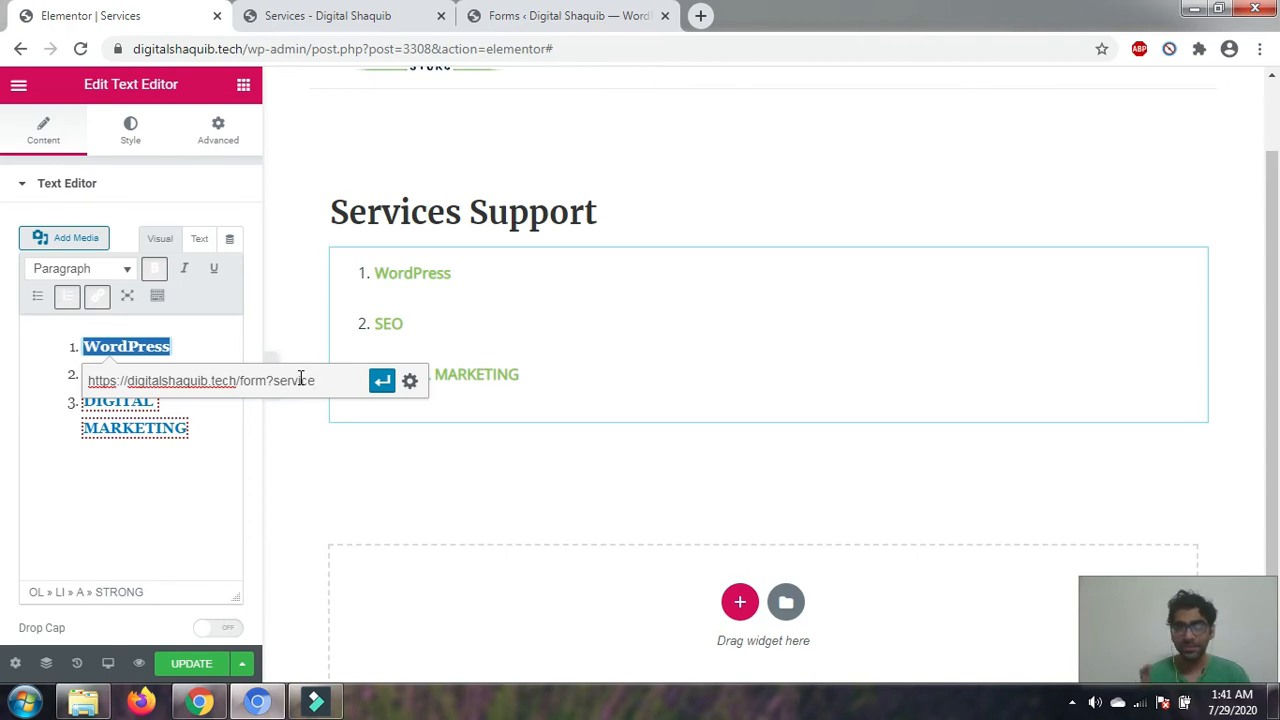
Check the dynamic population parameter name in the Service Type field's advanced settings in the form editor
{"action": "left_click", "coordinate": [560, 15]}
{"action": "scroll", "coordinate": [420, 500], "scroll_direction": "down", "scroll_amount": 2}
{"action": "left_click", "coordinate": [500, 456]}
{"action": "scroll", "coordinate": [498, 430], "scroll_direction": "down", "scroll_amount": 3}
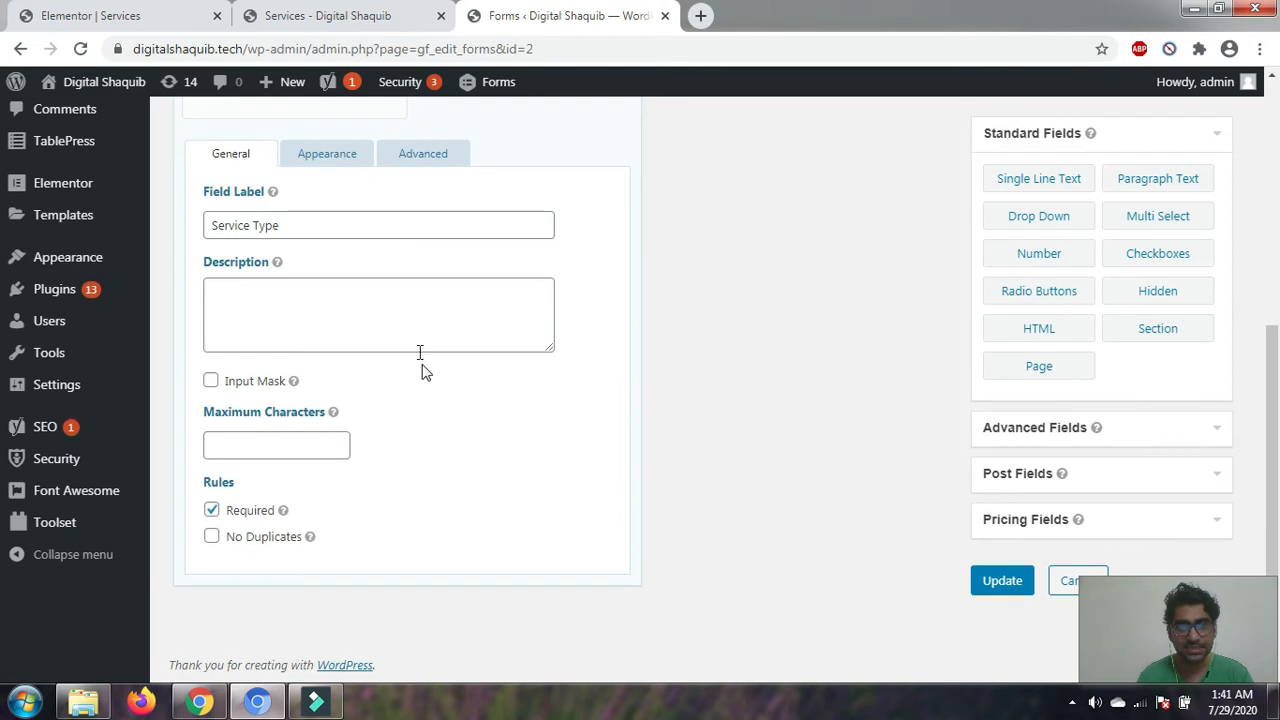
{"action": "scroll", "coordinate": [422, 385], "scroll_direction": "up", "scroll_amount": 3}
{"action": "left_click", "coordinate": [423, 433]}
{"action": "scroll", "coordinate": [420, 434], "scroll_direction": "down", "scroll_amount": 3}
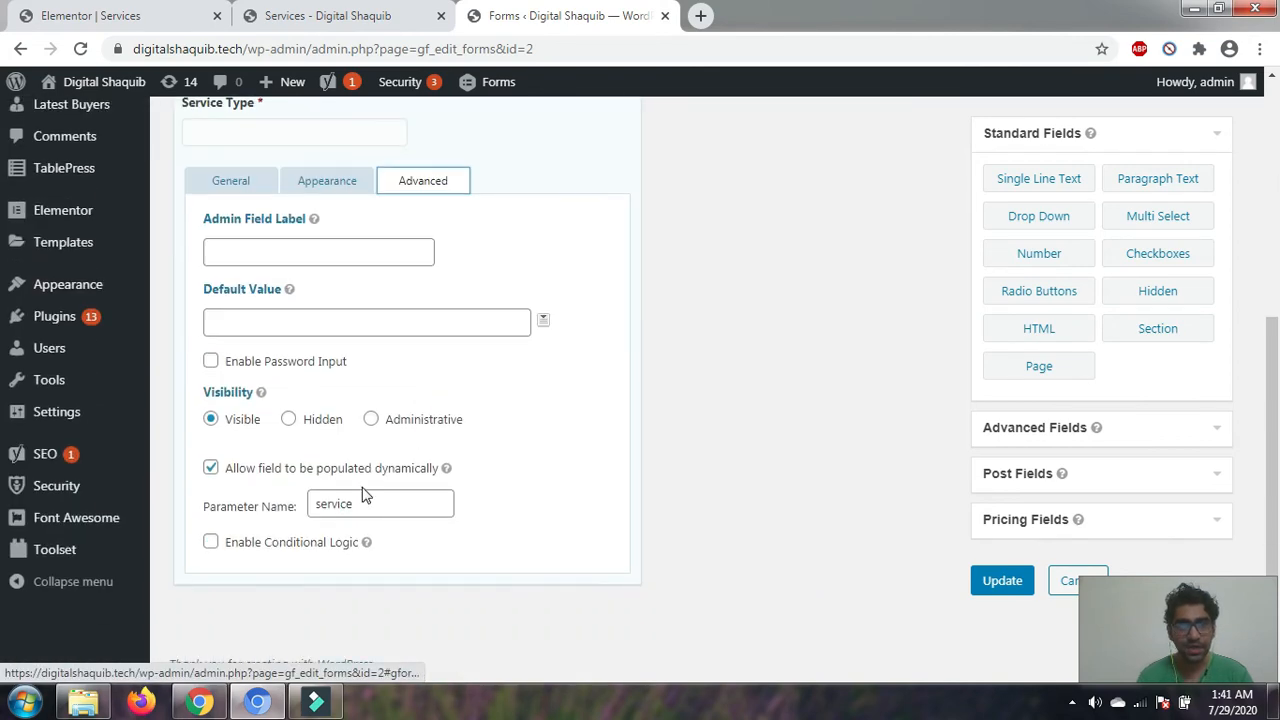
Back in the Elementor editor, complete the WordPress link address with =WordPress after the service parameter and apply it
{"action": "left_click", "coordinate": [380, 15]}
{"action": "left_click", "coordinate": [88, 15]}
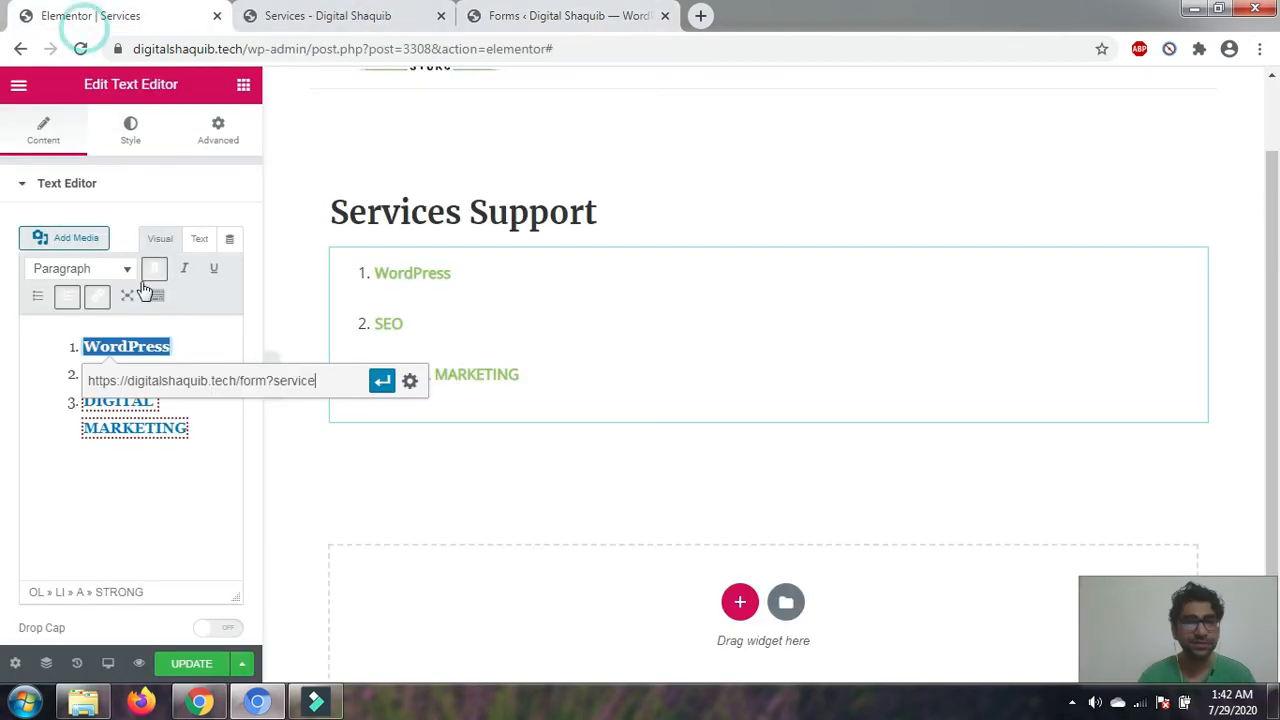
{"action": "left_click", "coordinate": [319, 390]}
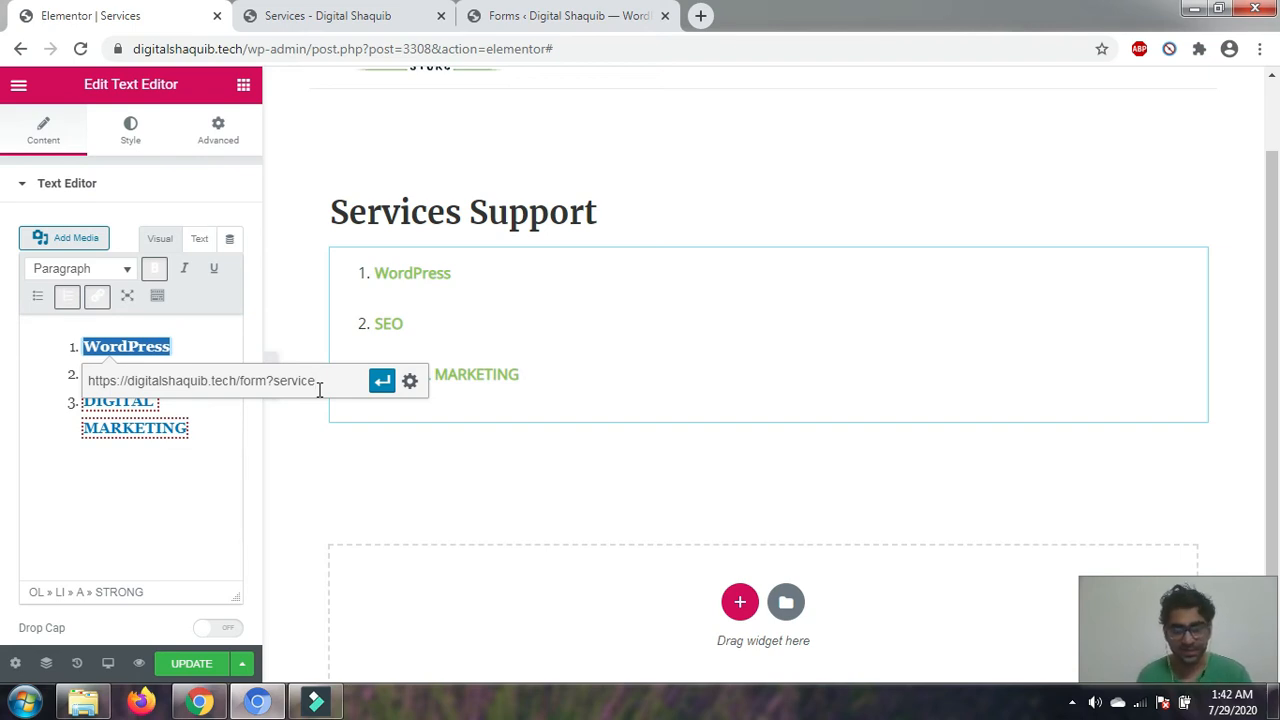
{"action": "type", "text": "="}
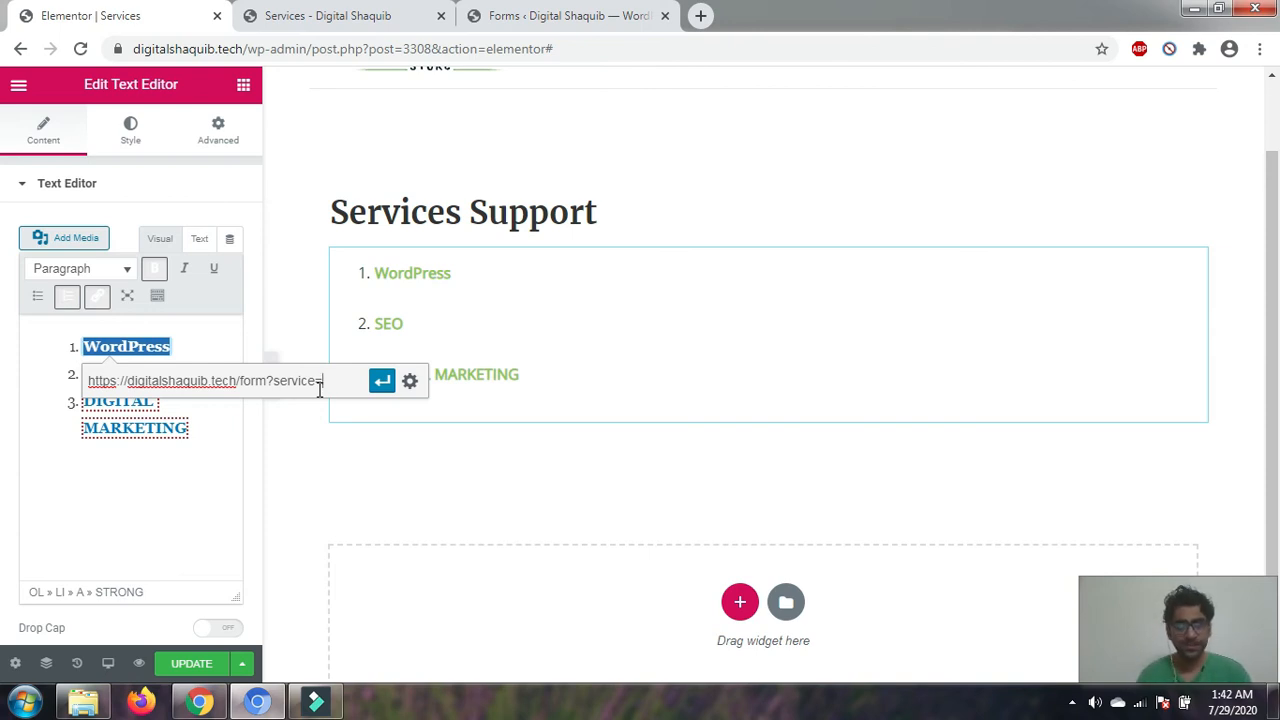
{"action": "type", "text": "WordP"}
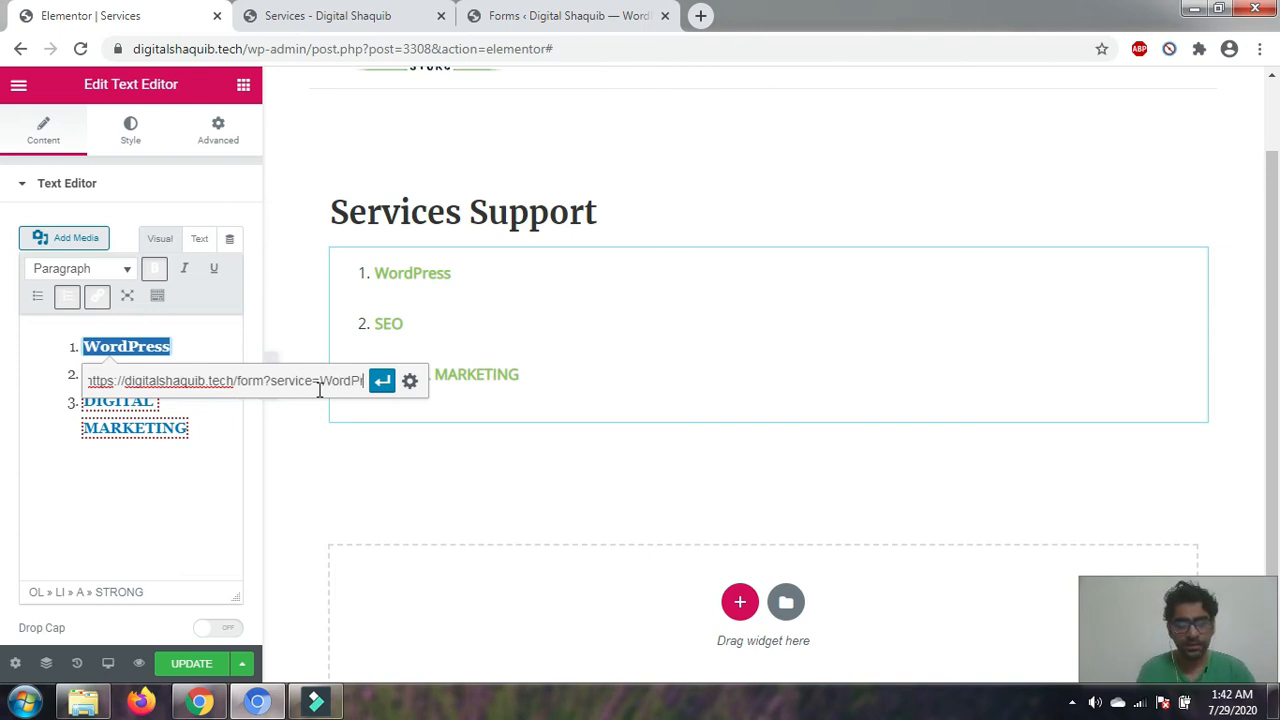
{"action": "type", "text": "ress"}
{"action": "left_click", "coordinate": [378, 384]}
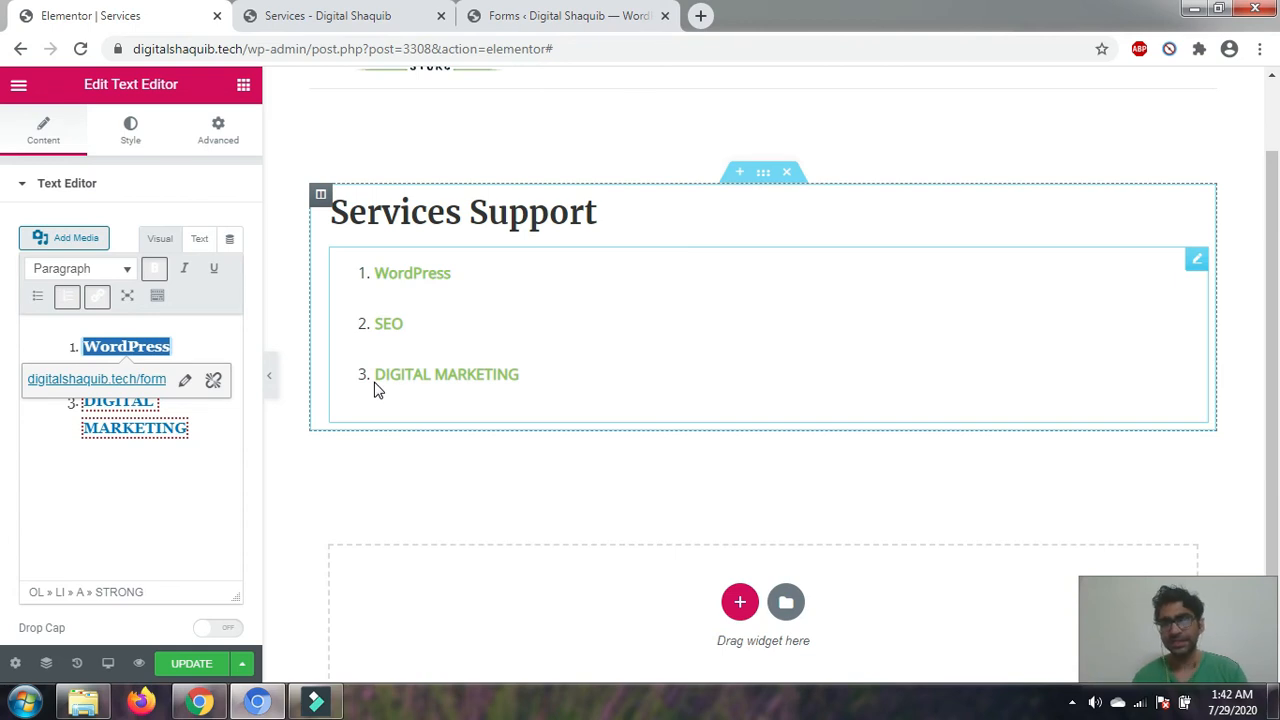
{"action": "left_click", "coordinate": [121, 490]}
{"action": "double_click", "coordinate": [100, 373]}
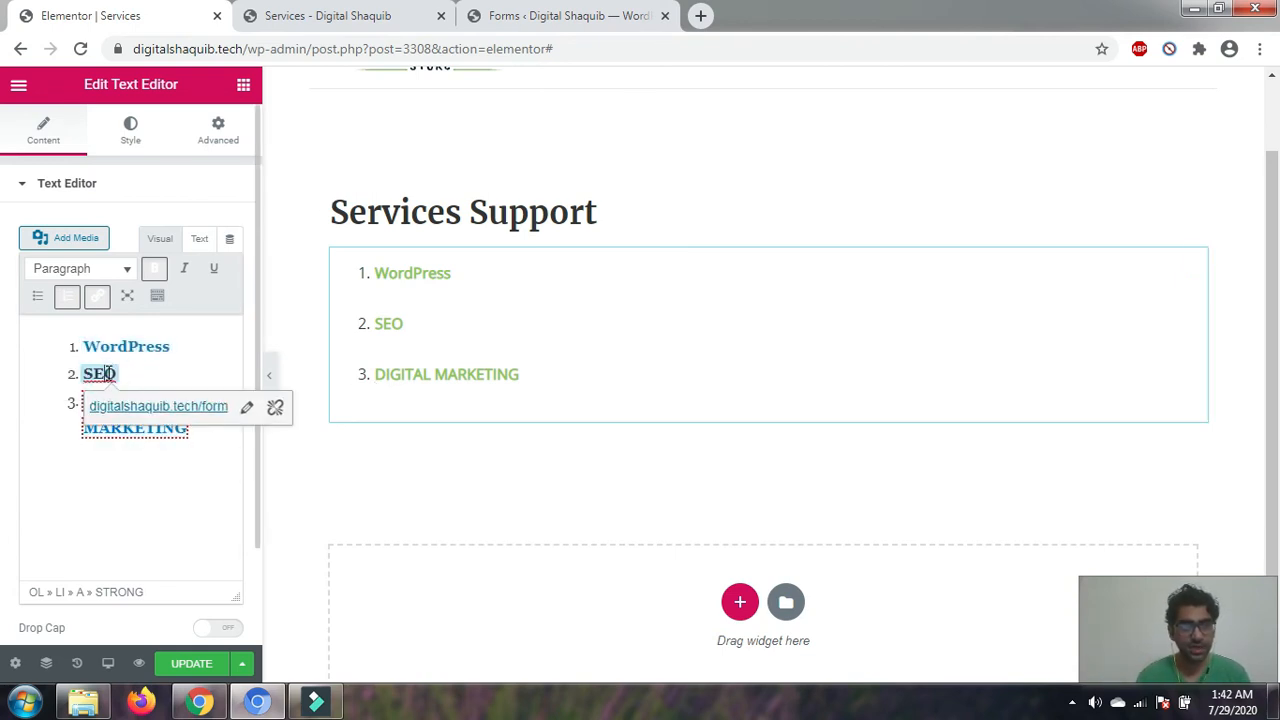
{"action": "double_click", "coordinate": [102, 372]}
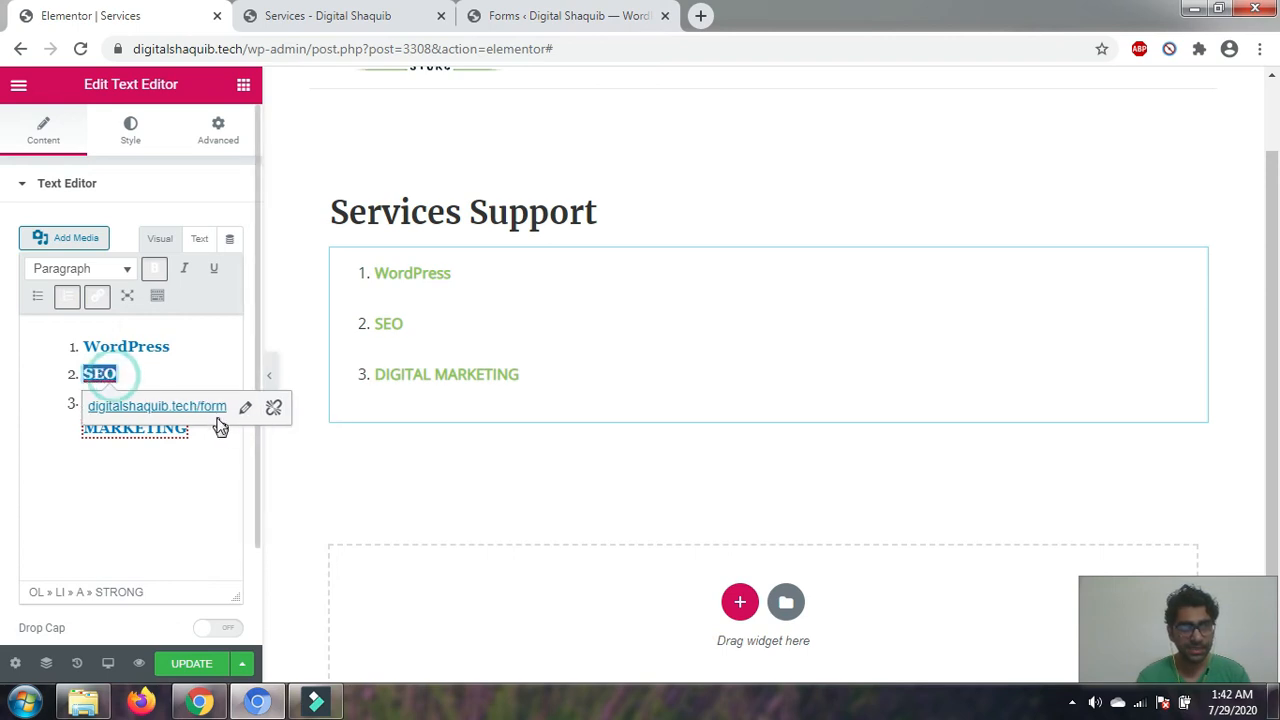
{"action": "left_click", "coordinate": [243, 410]}
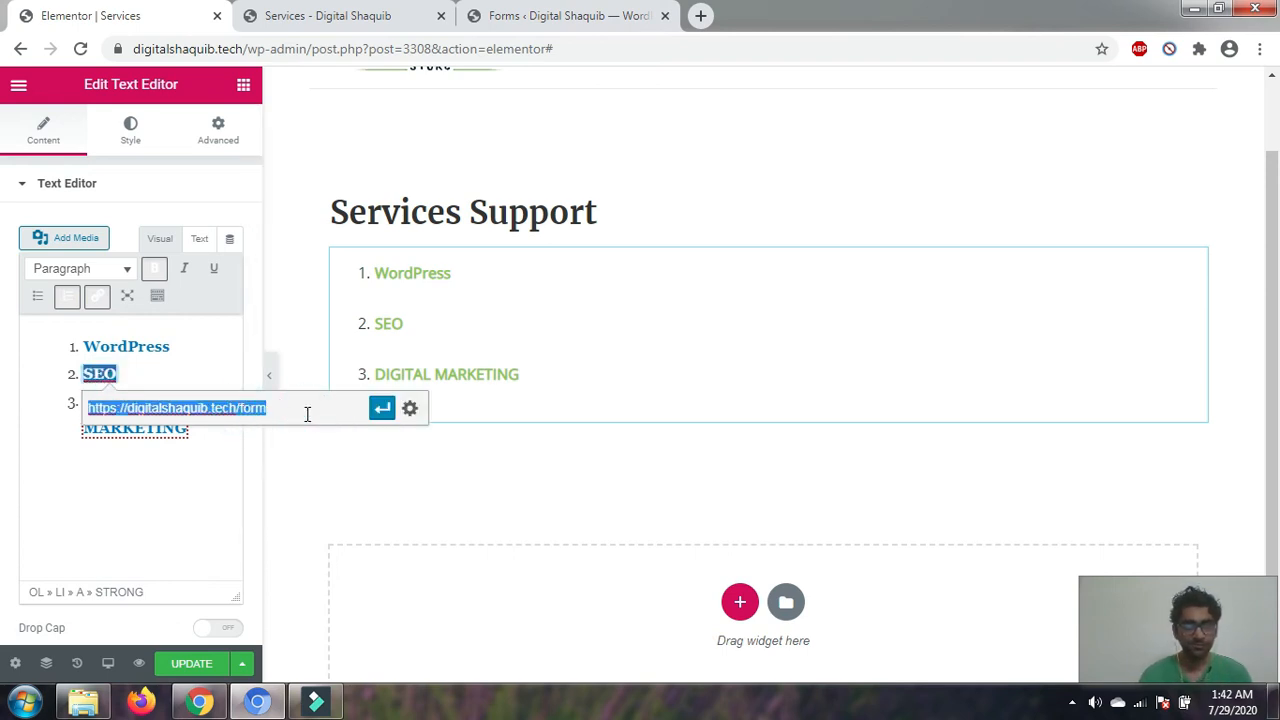
{"action": "left_click", "coordinate": [305, 413]}
{"action": "type", "text": "?service"}
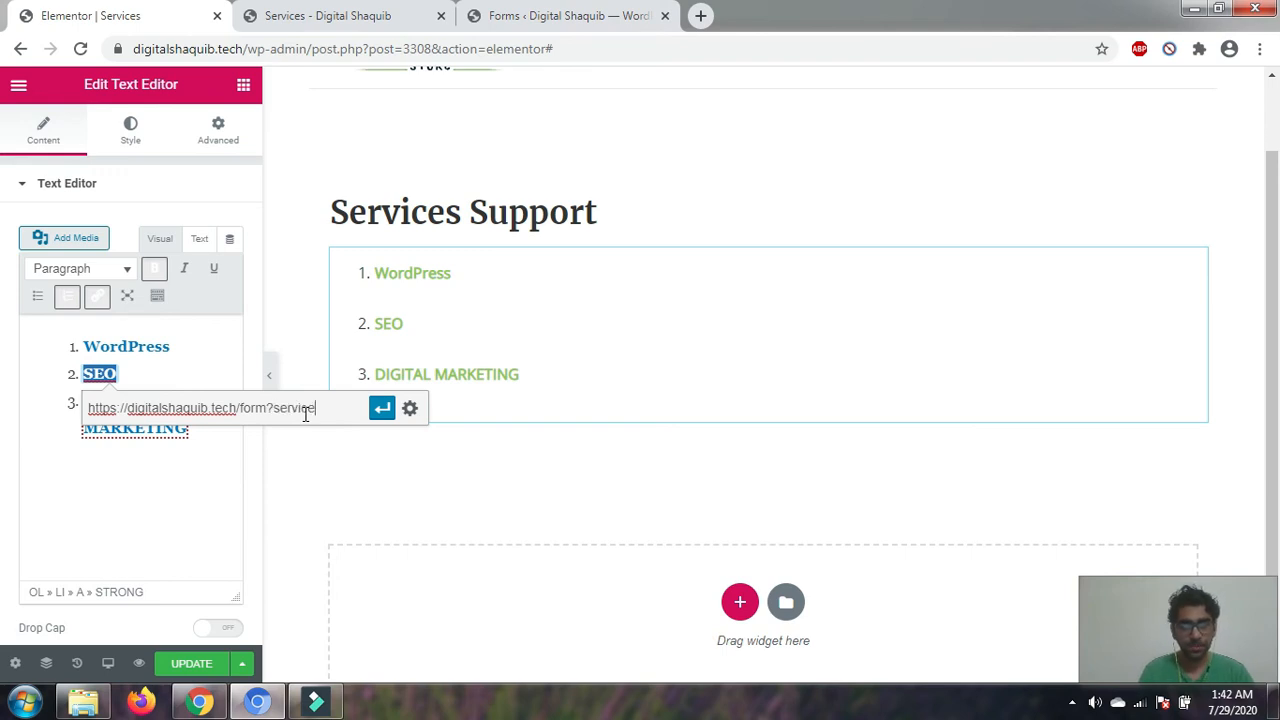
{"action": "type", "text": "=SEO"}
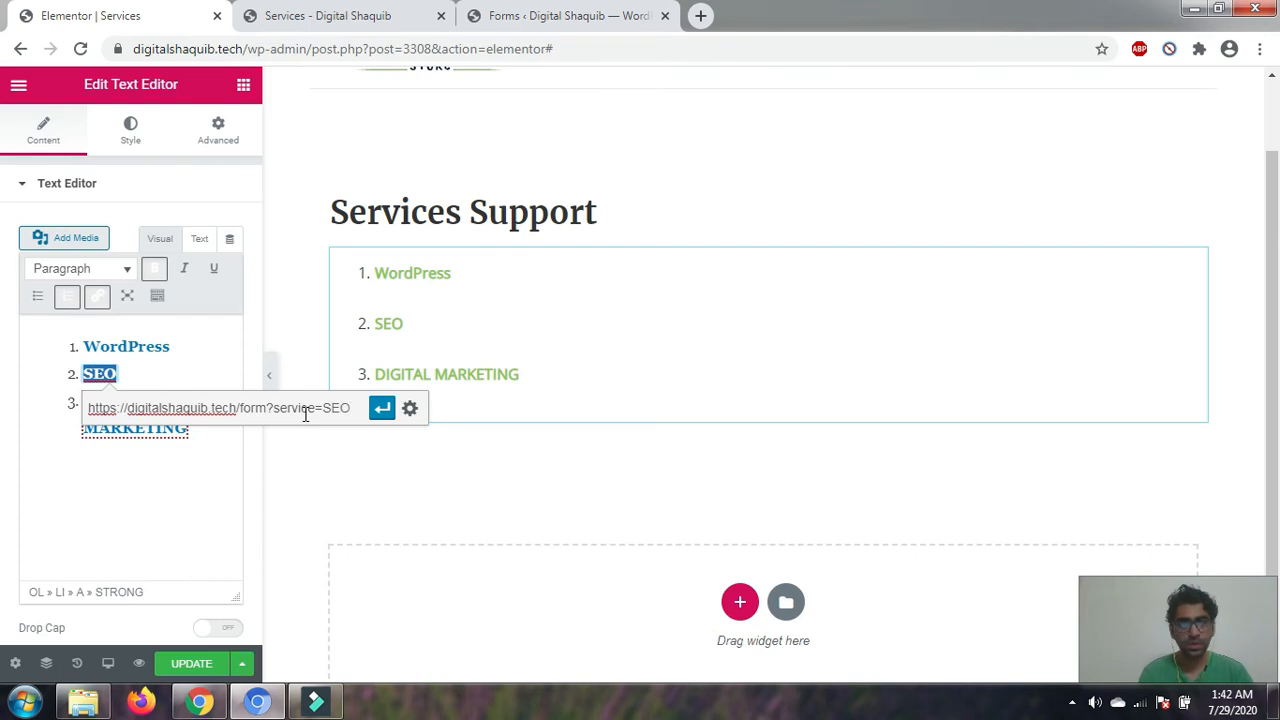
{"action": "left_click", "coordinate": [380, 410]}
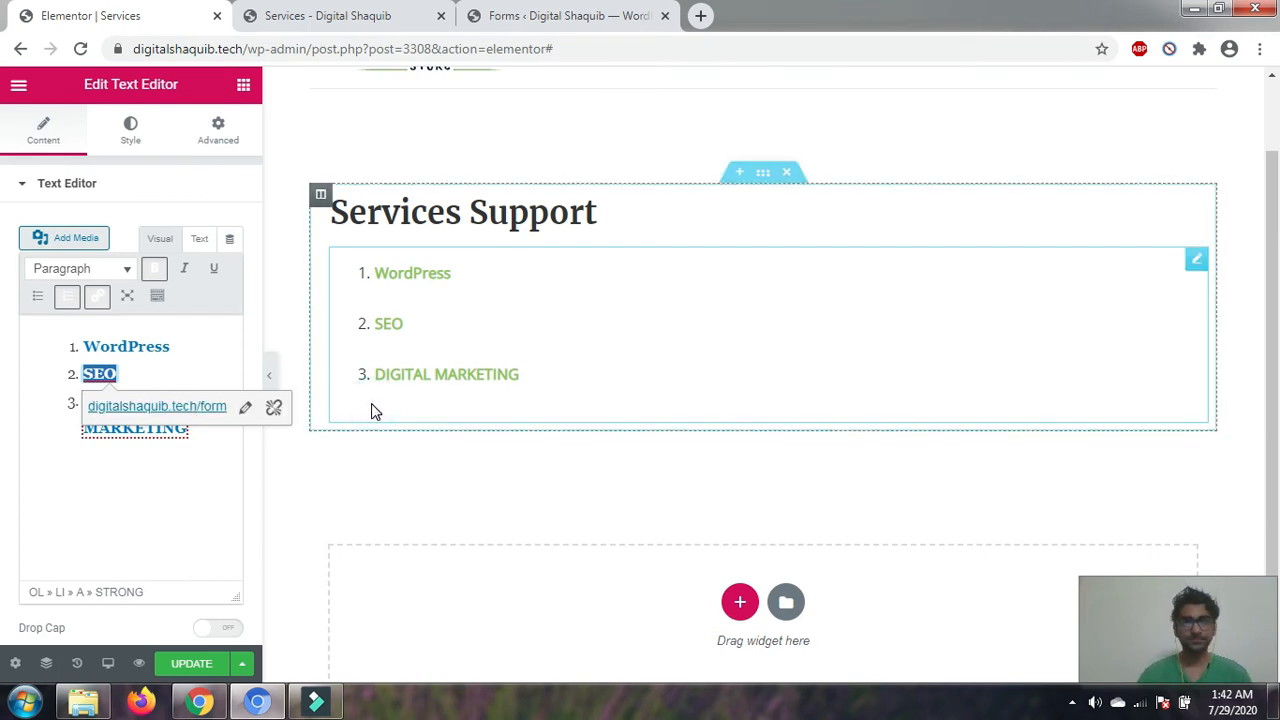
{"action": "left_click", "coordinate": [84, 486]}
{"action": "left_click_drag", "start_coordinate": [84, 486], "coordinate": [140, 405]}
{"action": "left_click", "coordinate": [193, 461]}
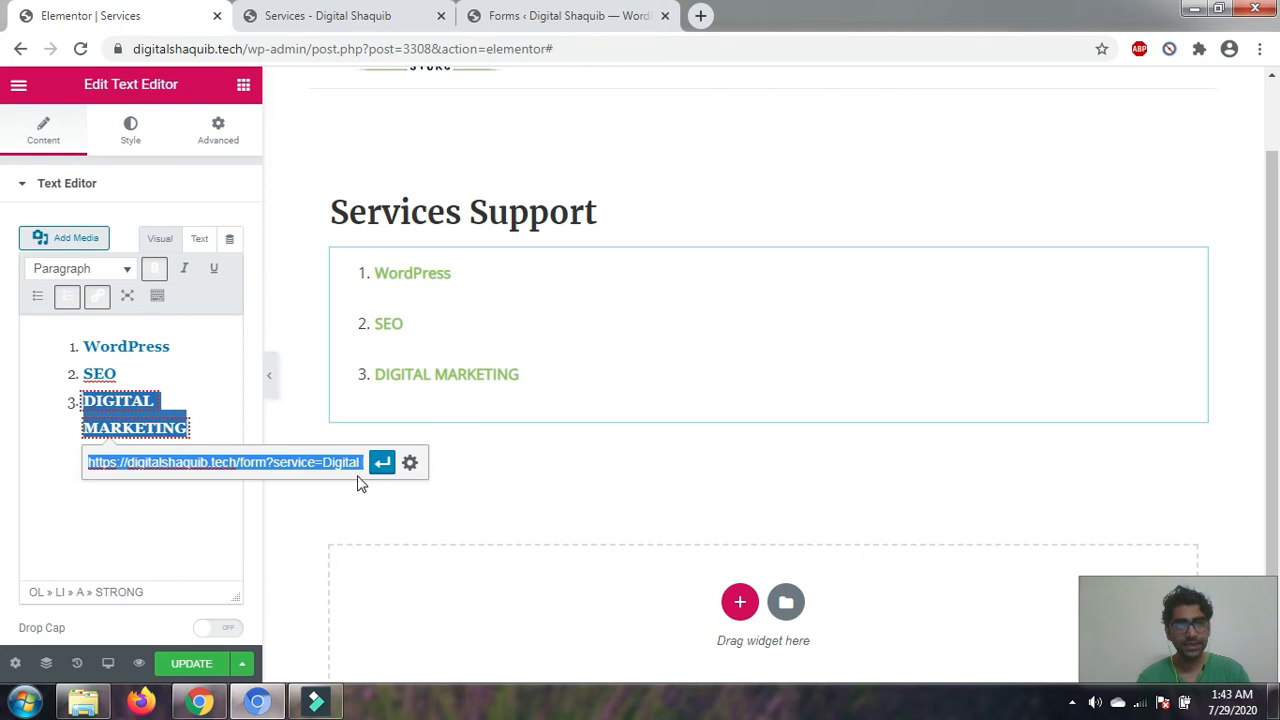
{"action": "left_click", "coordinate": [282, 464]}
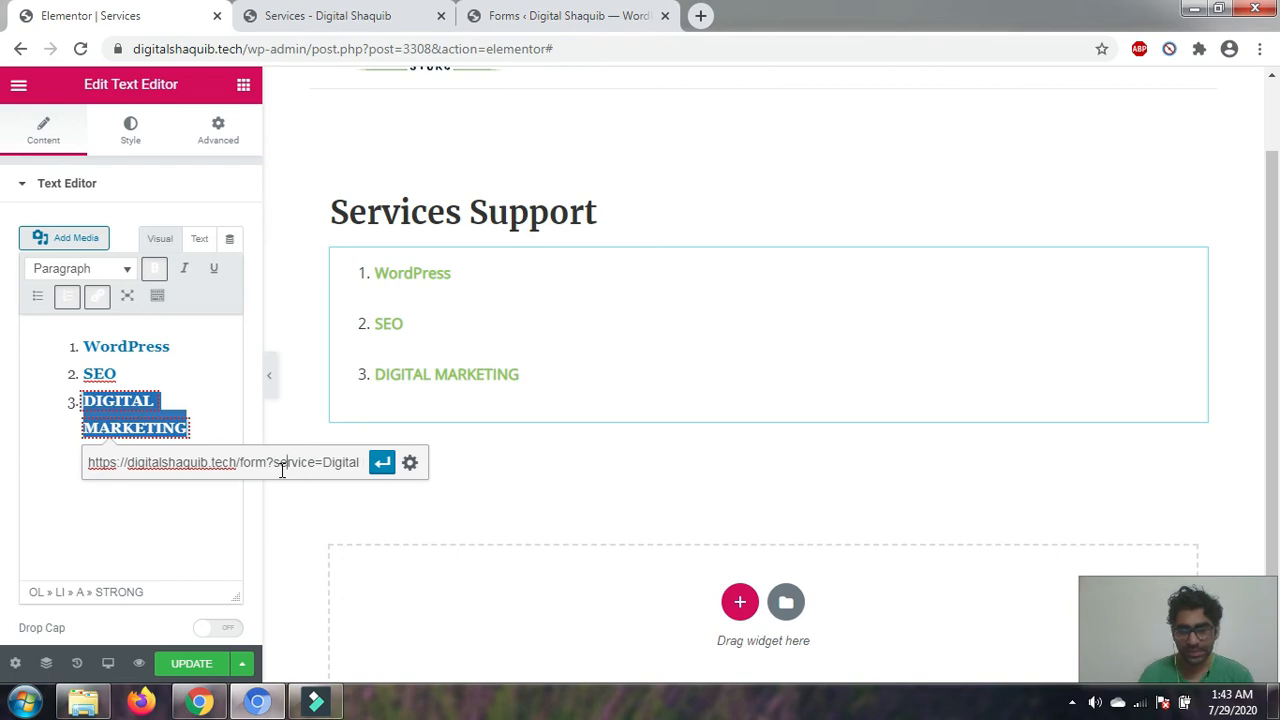
{"action": "type", "text": "Marketing"}
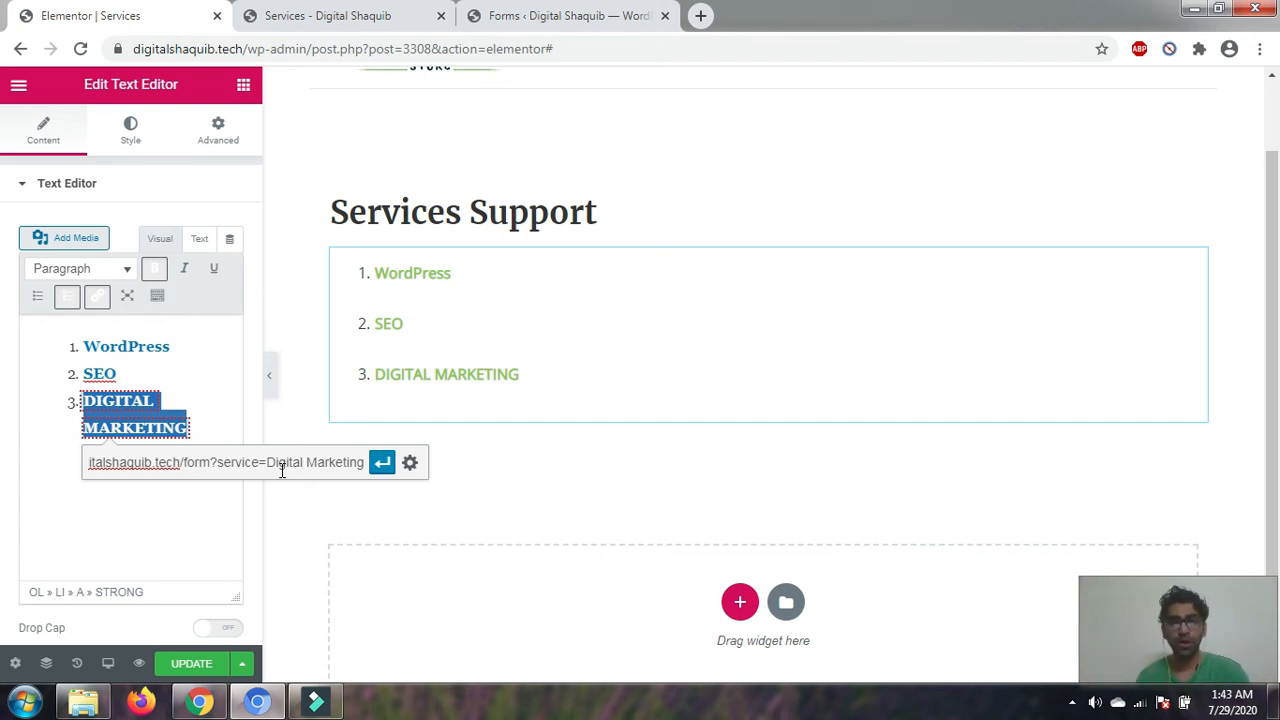
{"action": "left_click", "coordinate": [377, 464]}
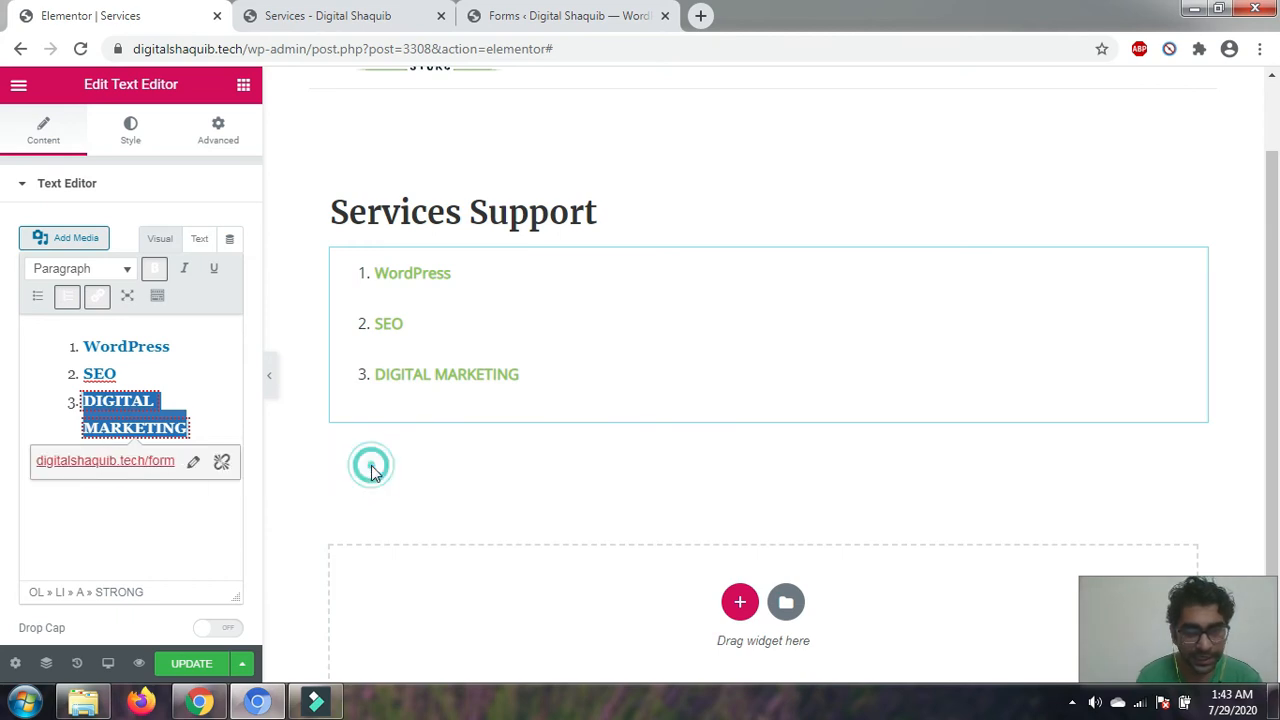
{"action": "left_click", "coordinate": [106, 534]}
{"action": "left_click", "coordinate": [191, 662]}
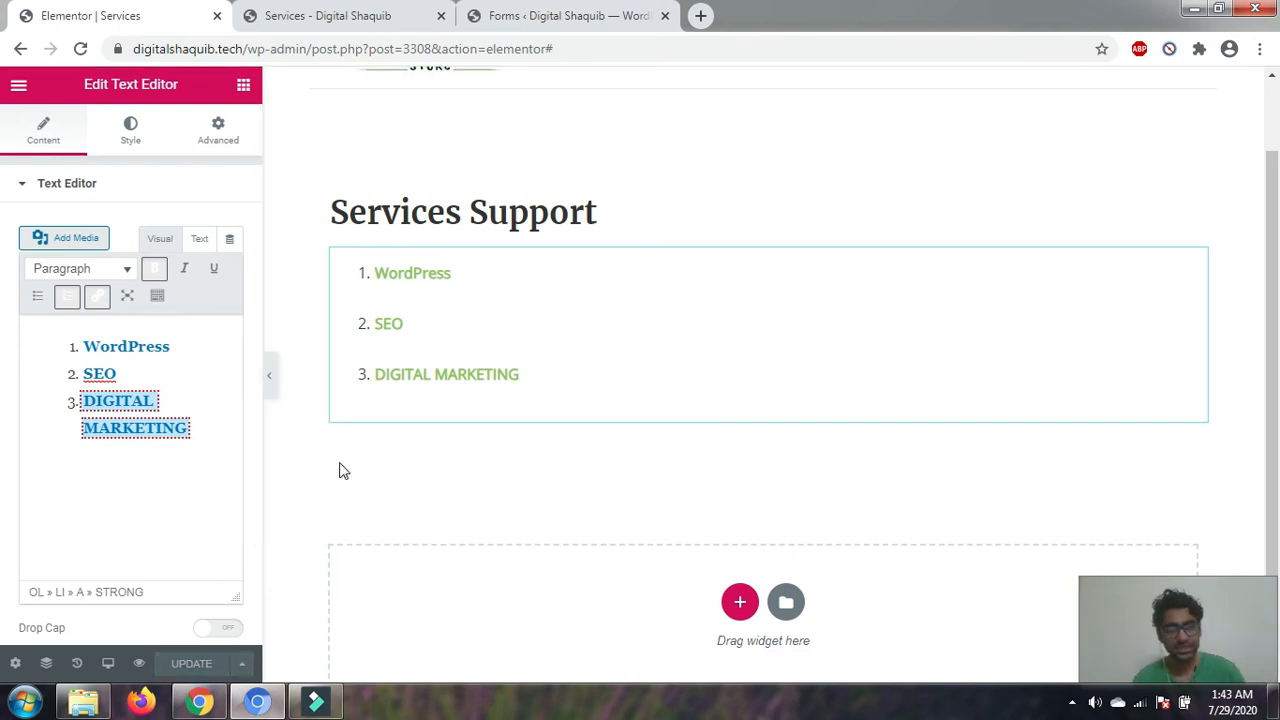
Reload the live Services page, follow the WordPress link and check the Service Type field in the Support form
{"action": "left_click", "coordinate": [393, 12]}
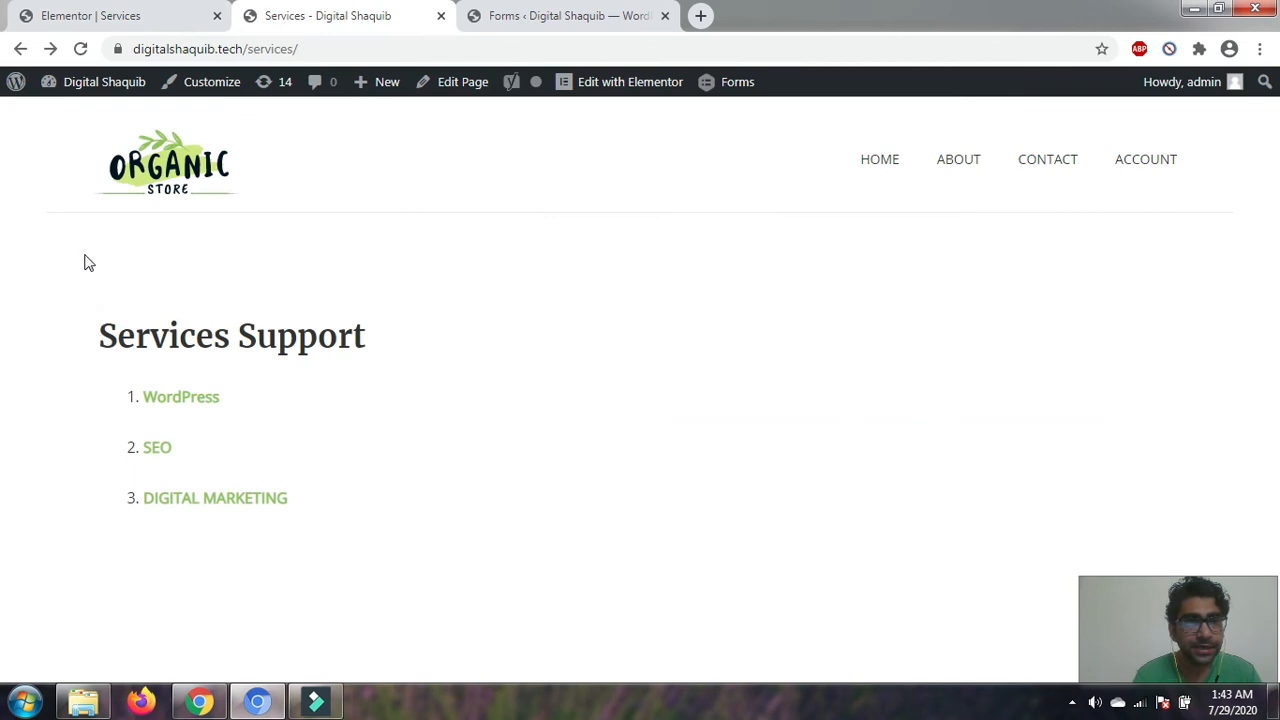
{"action": "left_click", "coordinate": [79, 49]}
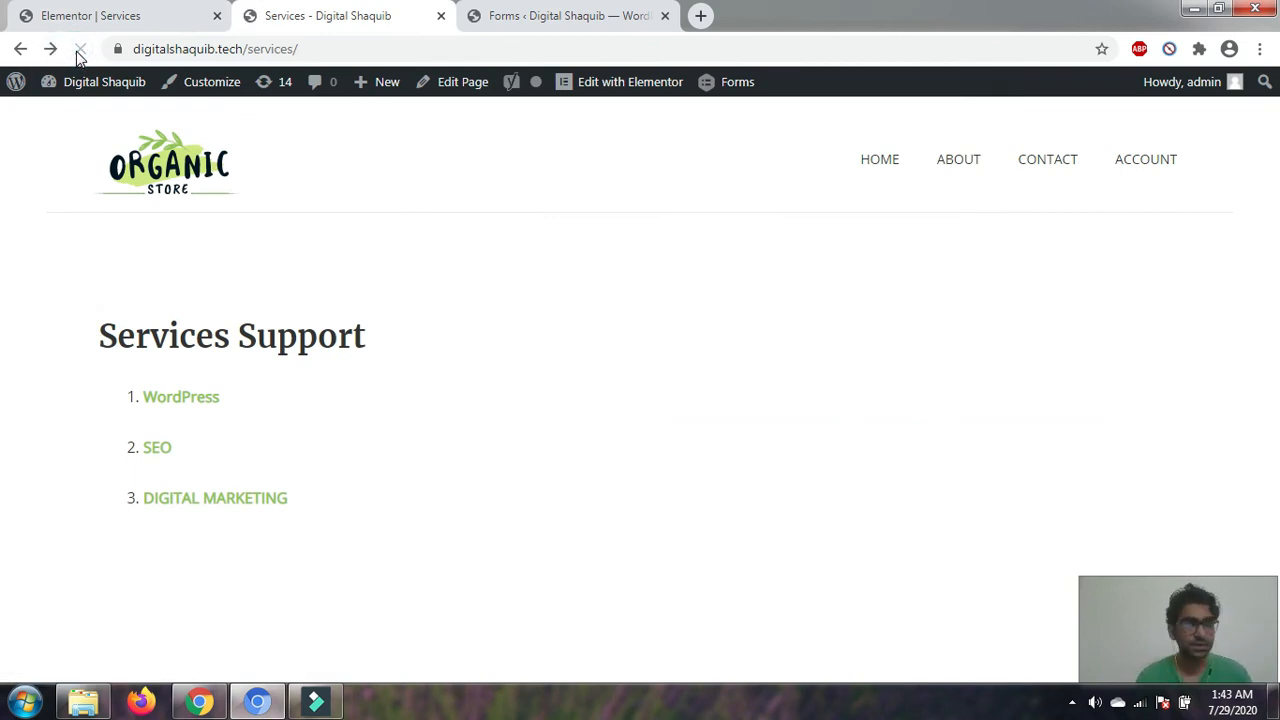
{"action": "left_click", "coordinate": [79, 50]}
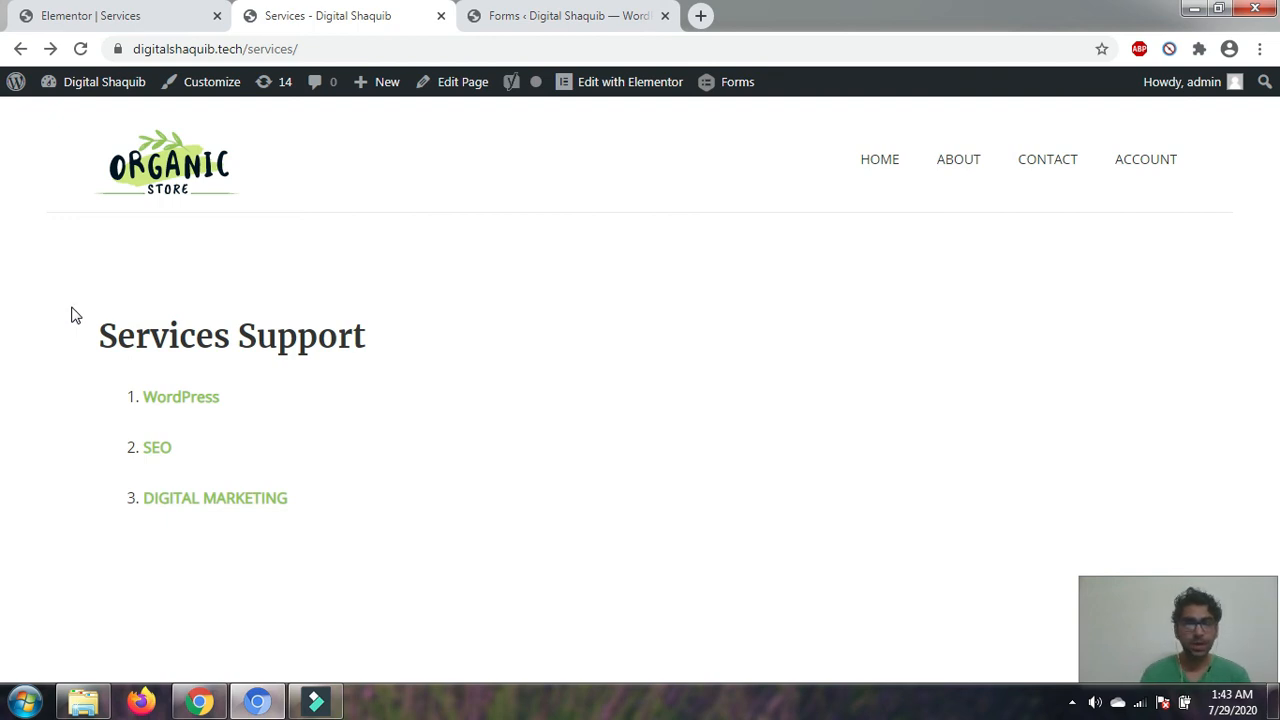
{"action": "left_click", "coordinate": [178, 405]}
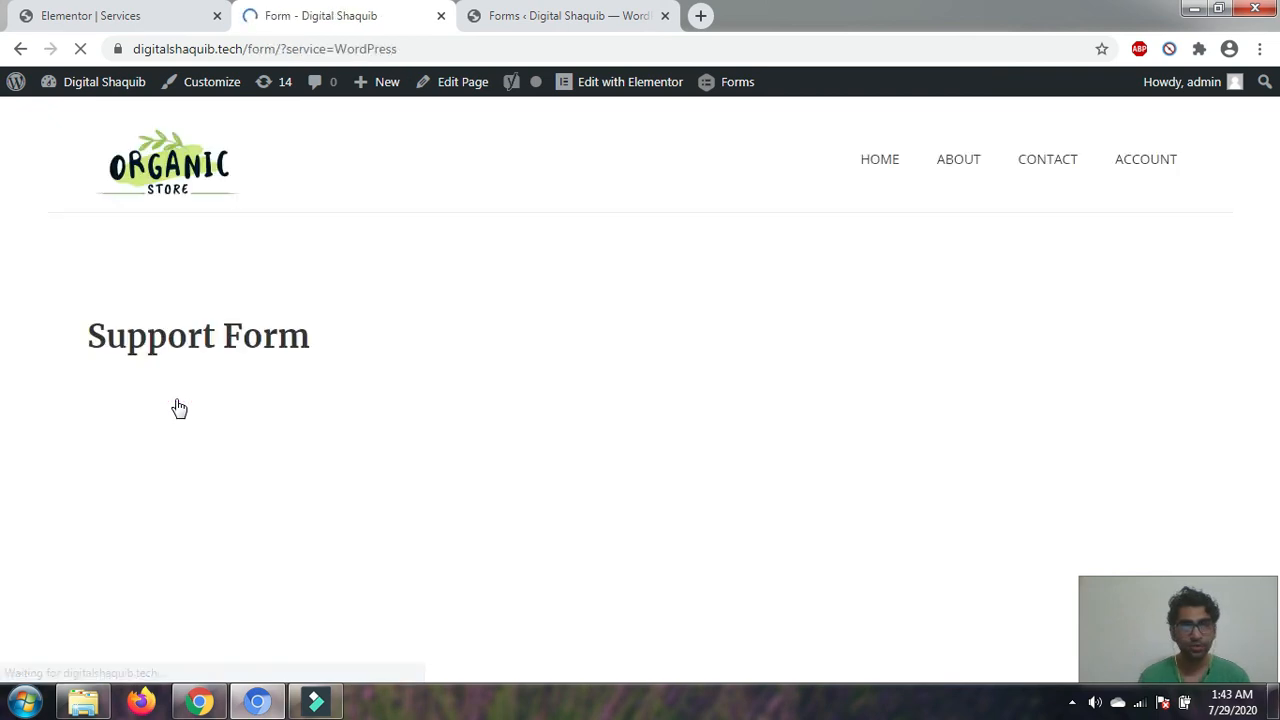
{"action": "scroll", "coordinate": [178, 408], "scroll_direction": "down", "scroll_amount": 2}
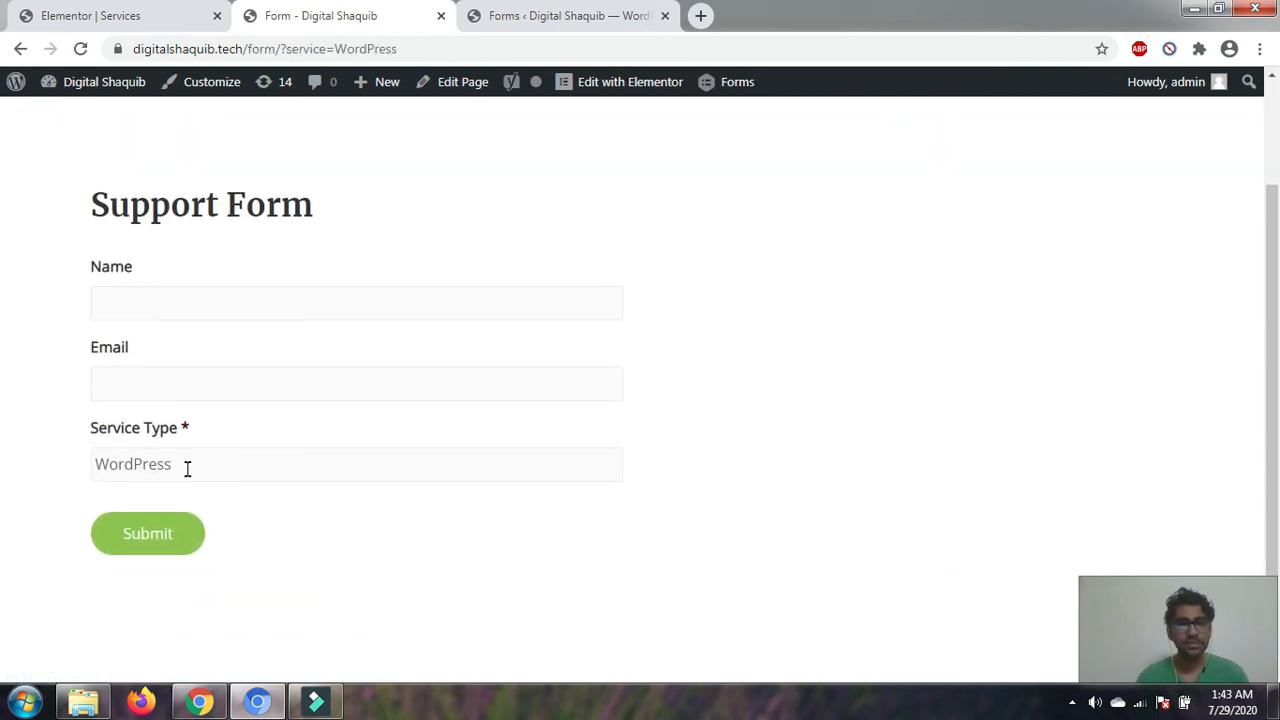
{"action": "left_click", "coordinate": [187, 468]}
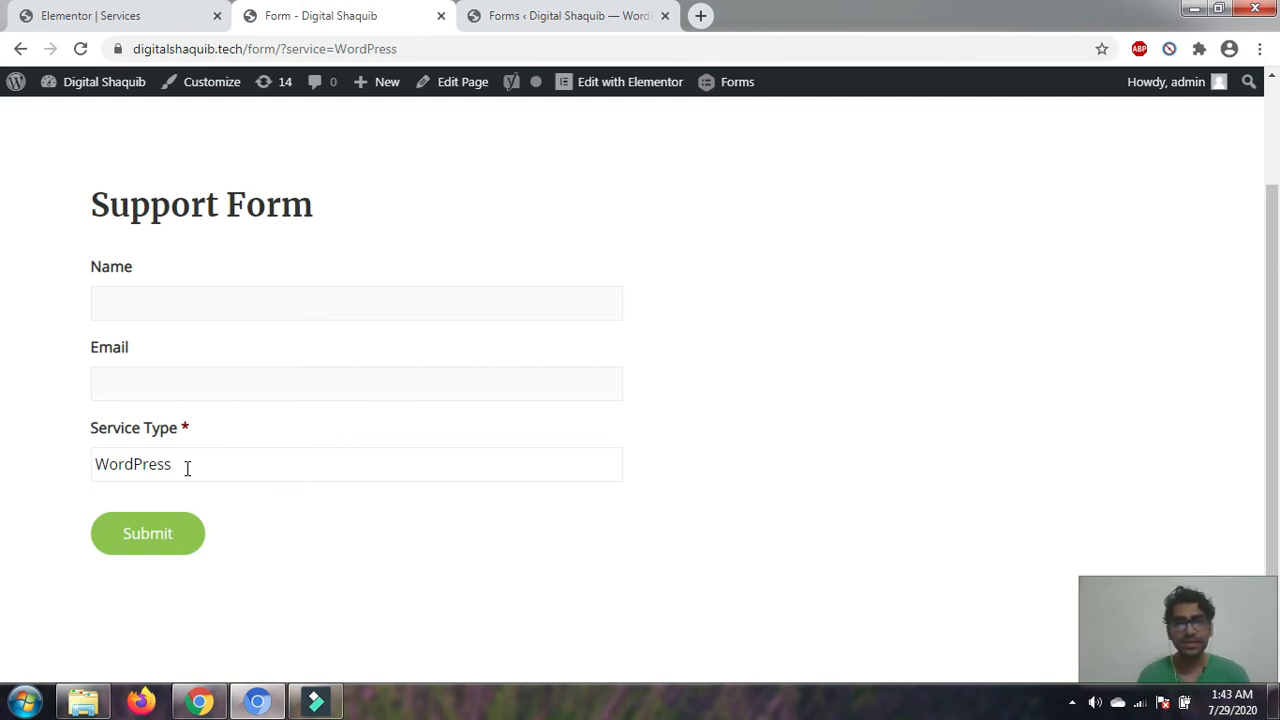
Go back to the Services page, follow the DIGITAL MARKETING link and check the Service Type field
{"action": "left_click", "coordinate": [21, 49]}
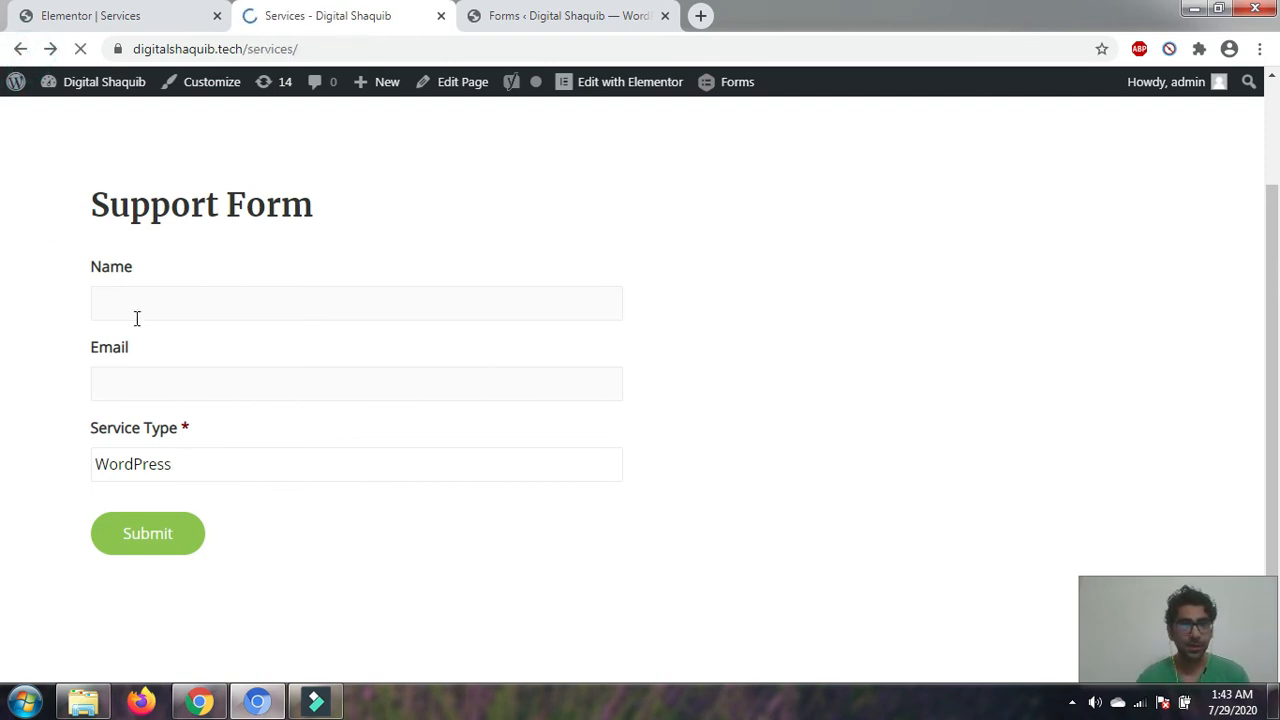
{"action": "left_click", "coordinate": [213, 500]}
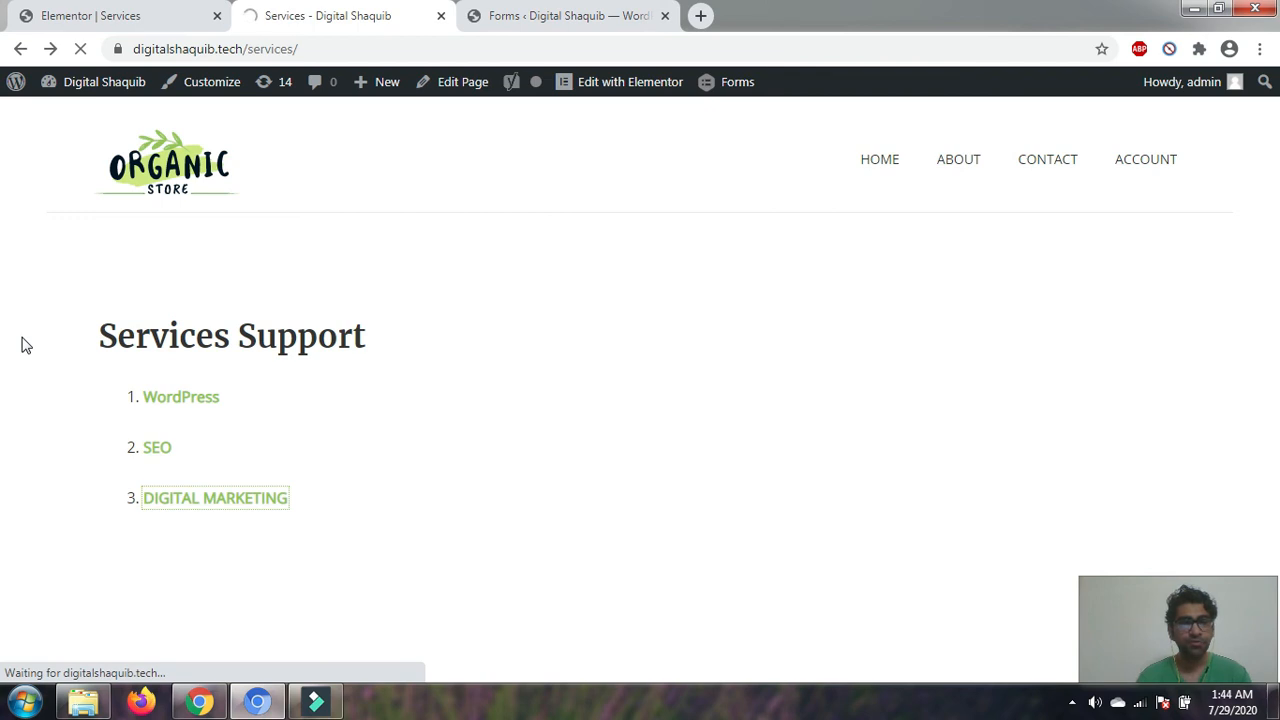
{"action": "scroll", "coordinate": [146, 430], "scroll_direction": "down", "scroll_amount": 1}
{"action": "double_click", "coordinate": [146, 430]}
{"action": "left_click_drag", "start_coordinate": [263, 465], "coordinate": [55, 478]}
{"action": "left_click", "coordinate": [53, 477]}
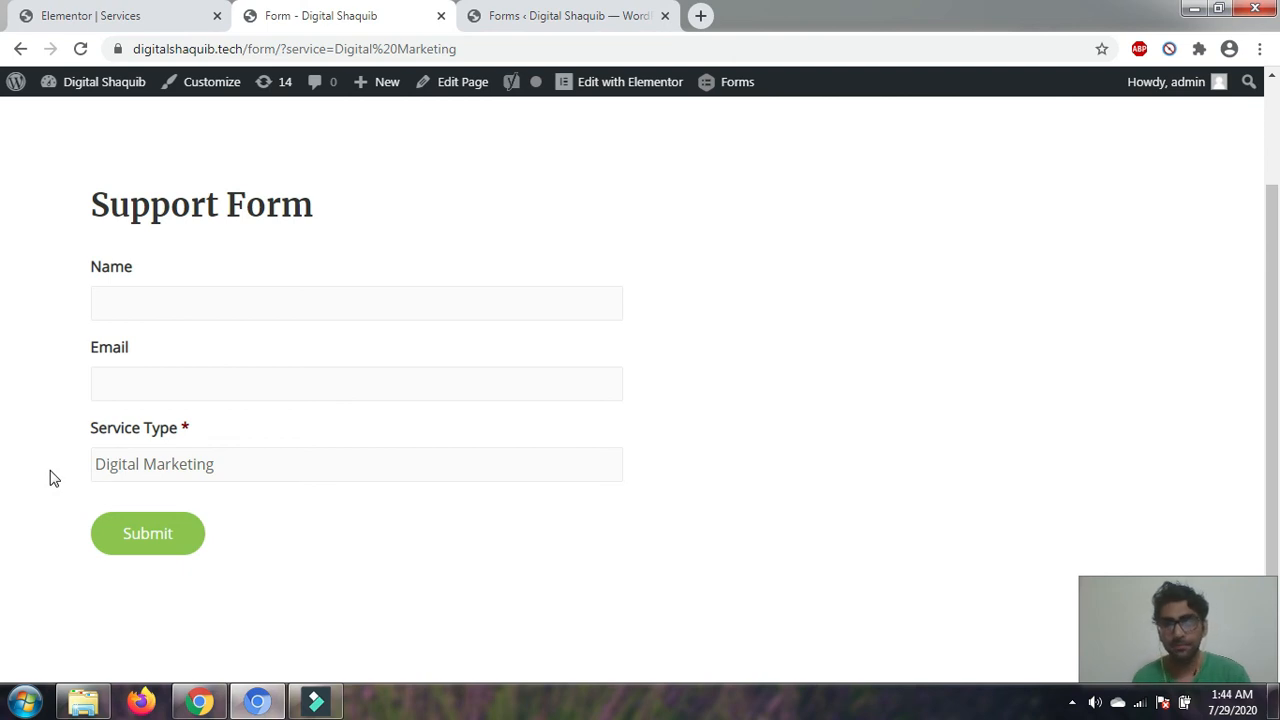